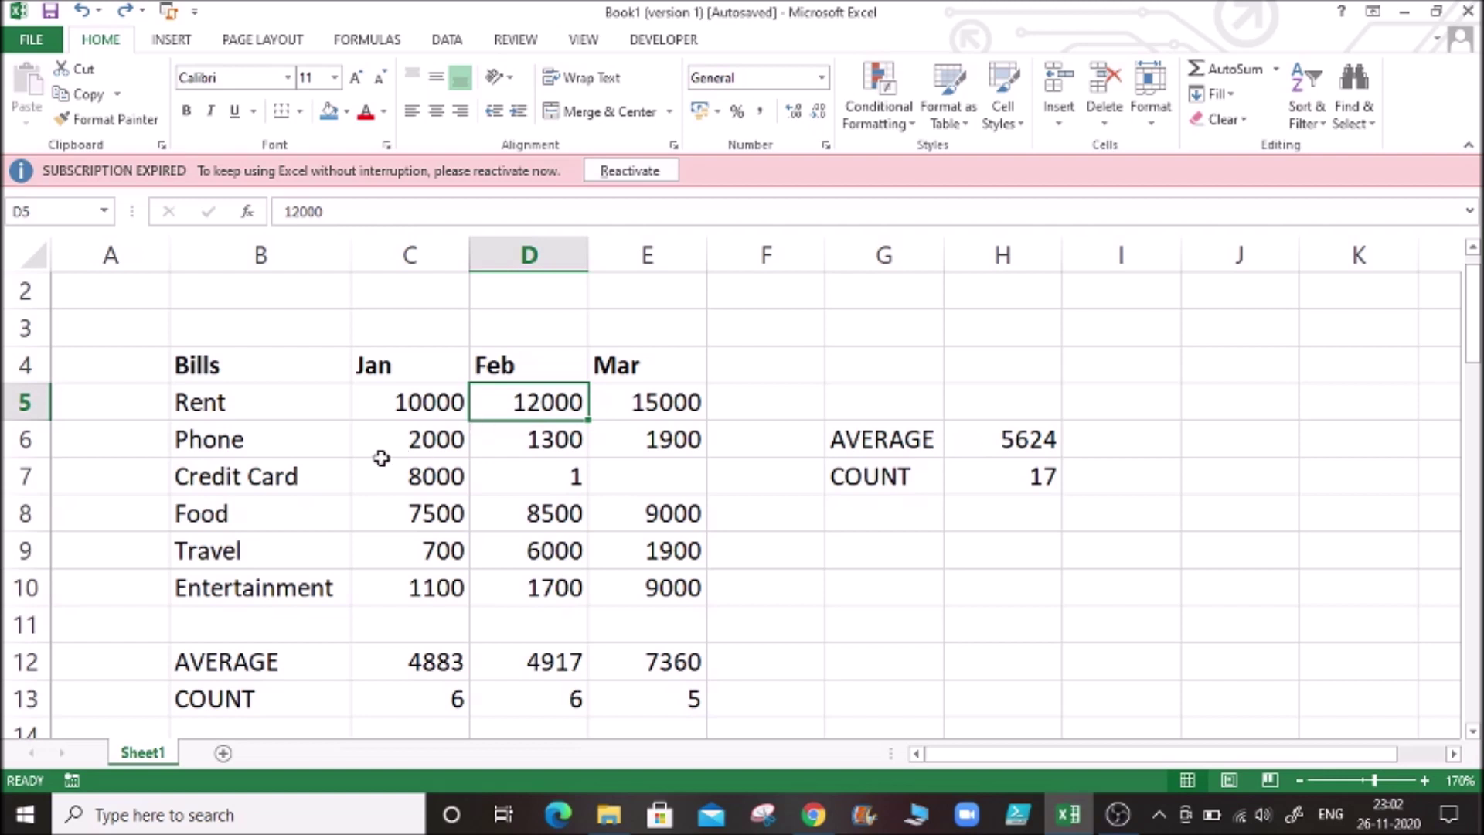
Copy the March Food value from E8 into the empty March Credit Card cell E7
left_click(462, 449)
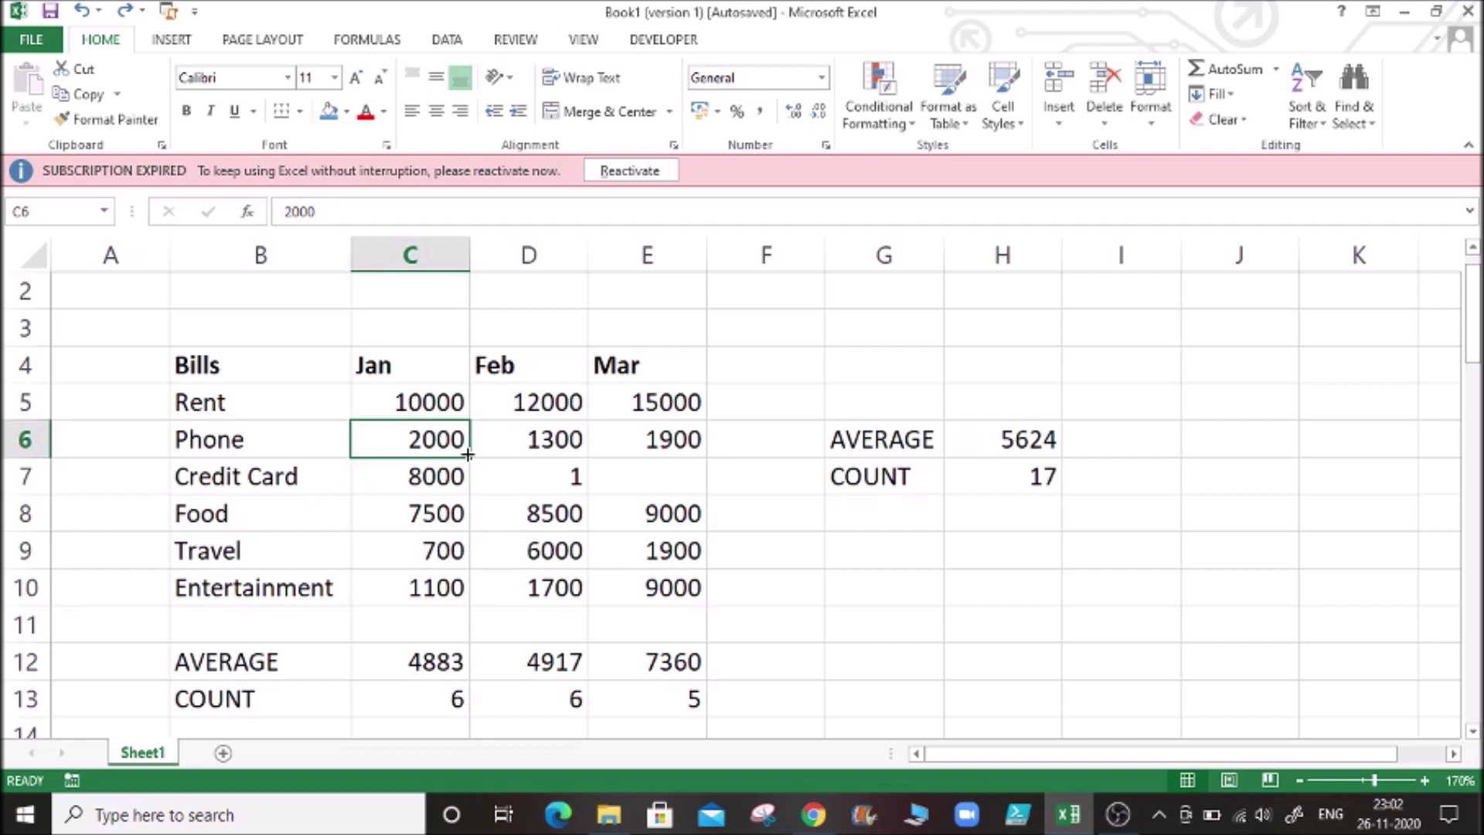
left_click(679, 515)
key("ctrl+c")
left_click(680, 474)
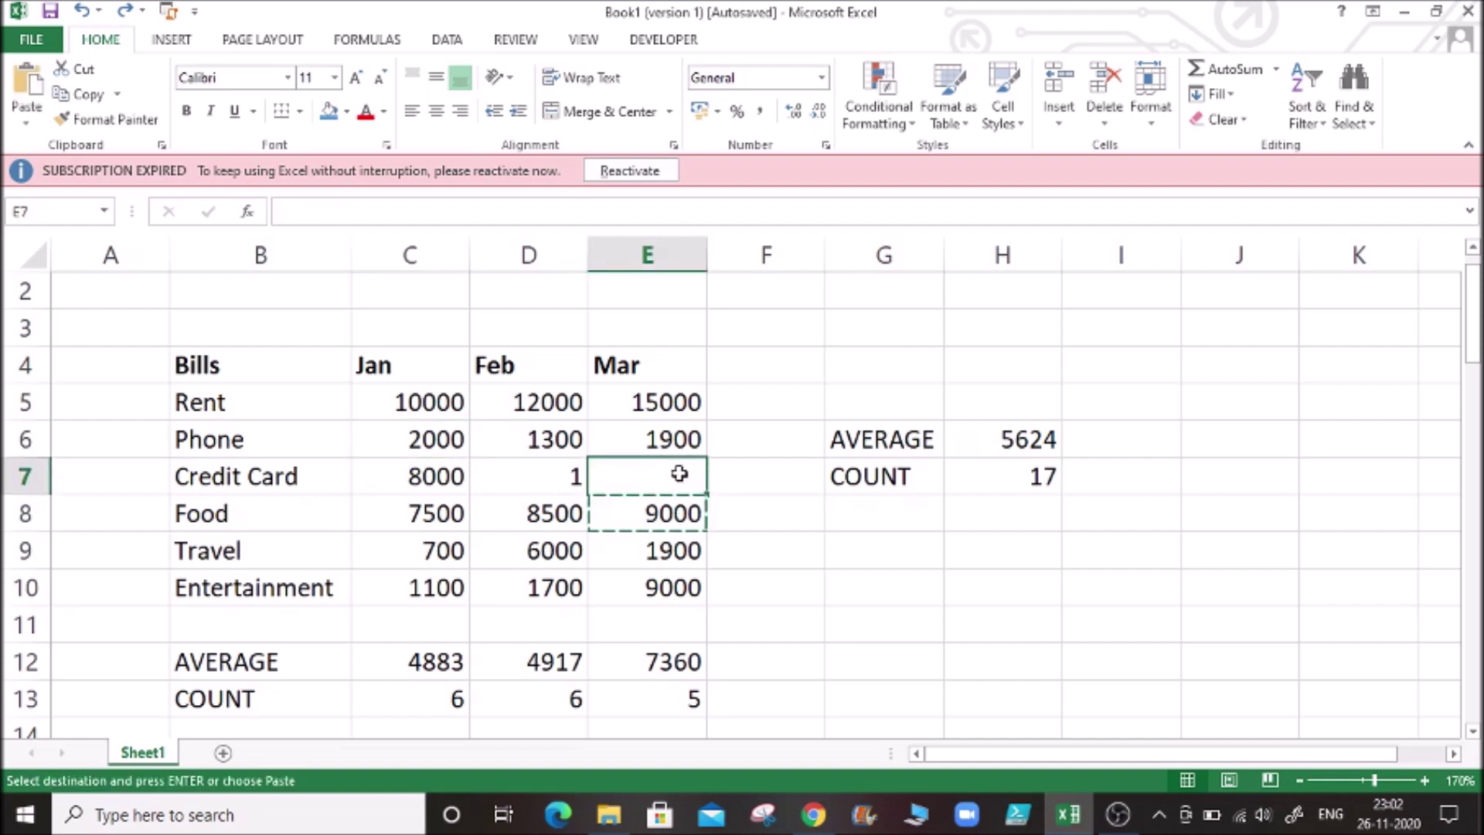
key("ctrl+v")
left_click(585, 323)
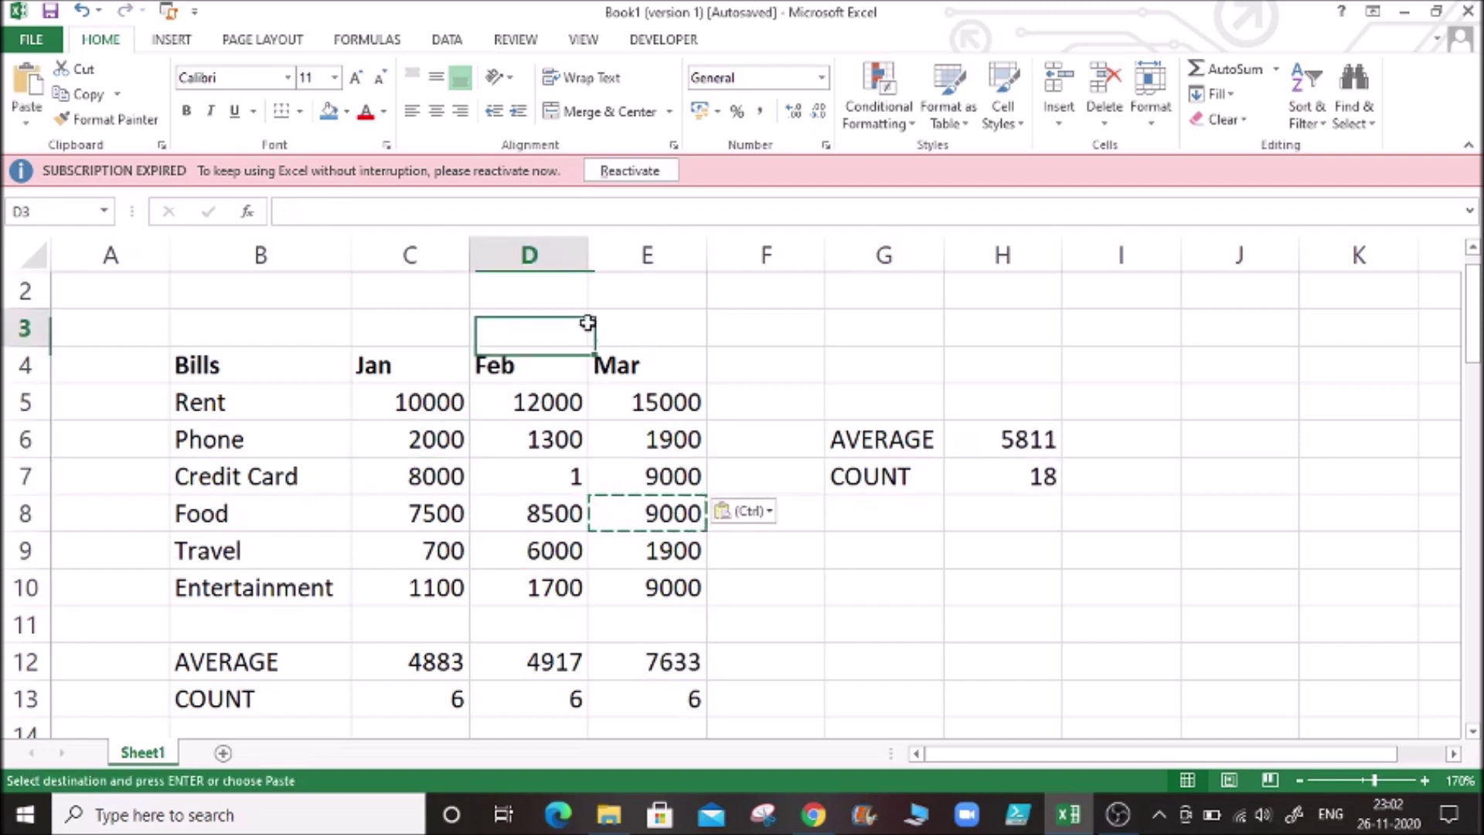
left_click(708, 343)
key("Escape")
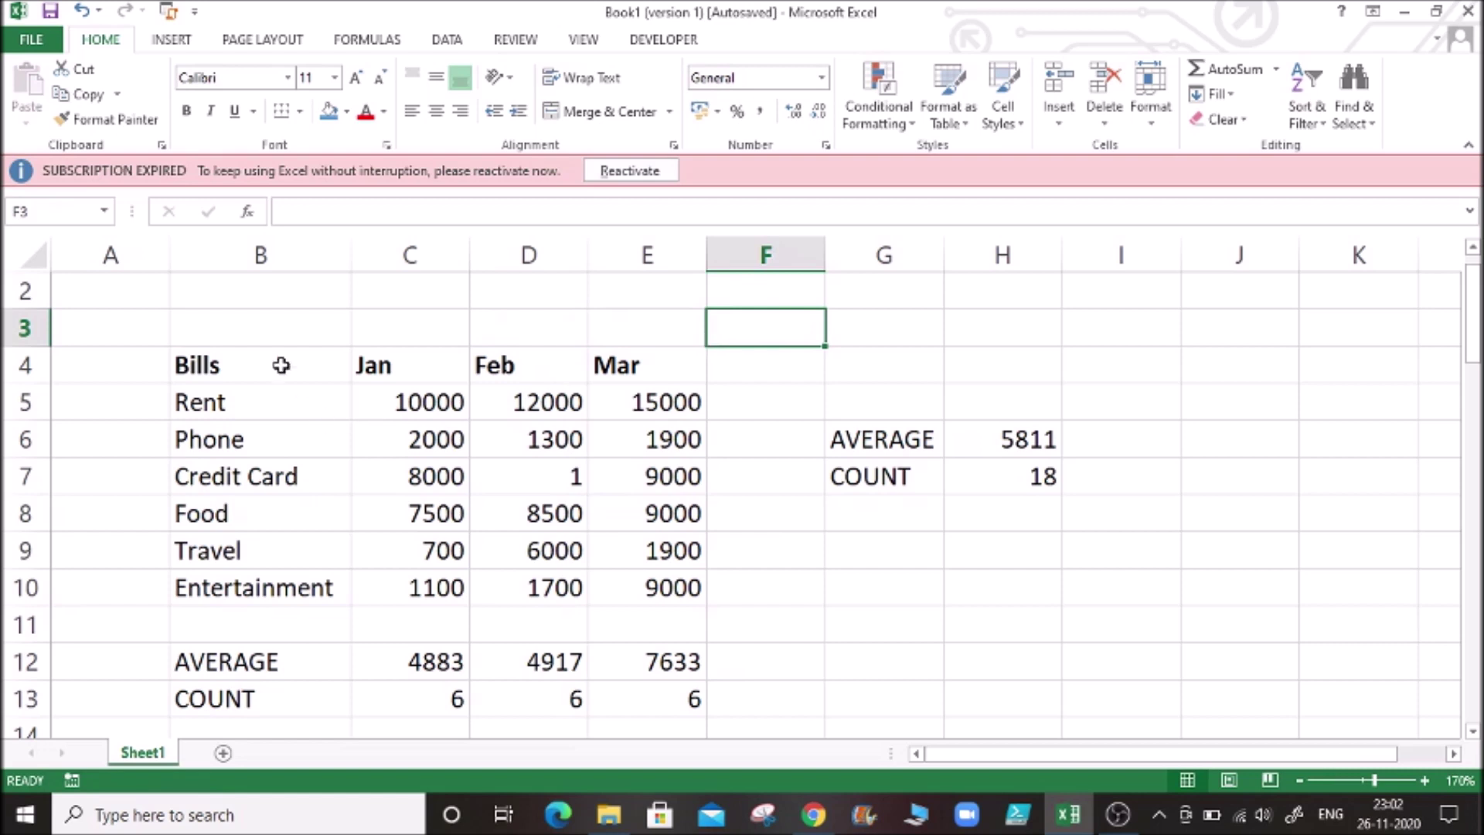
Move the whole bills block, range B4:H13, so that its upper-left cell lands on A1
left_click(215, 367)
key("Up")
key("Up")
key("Up")
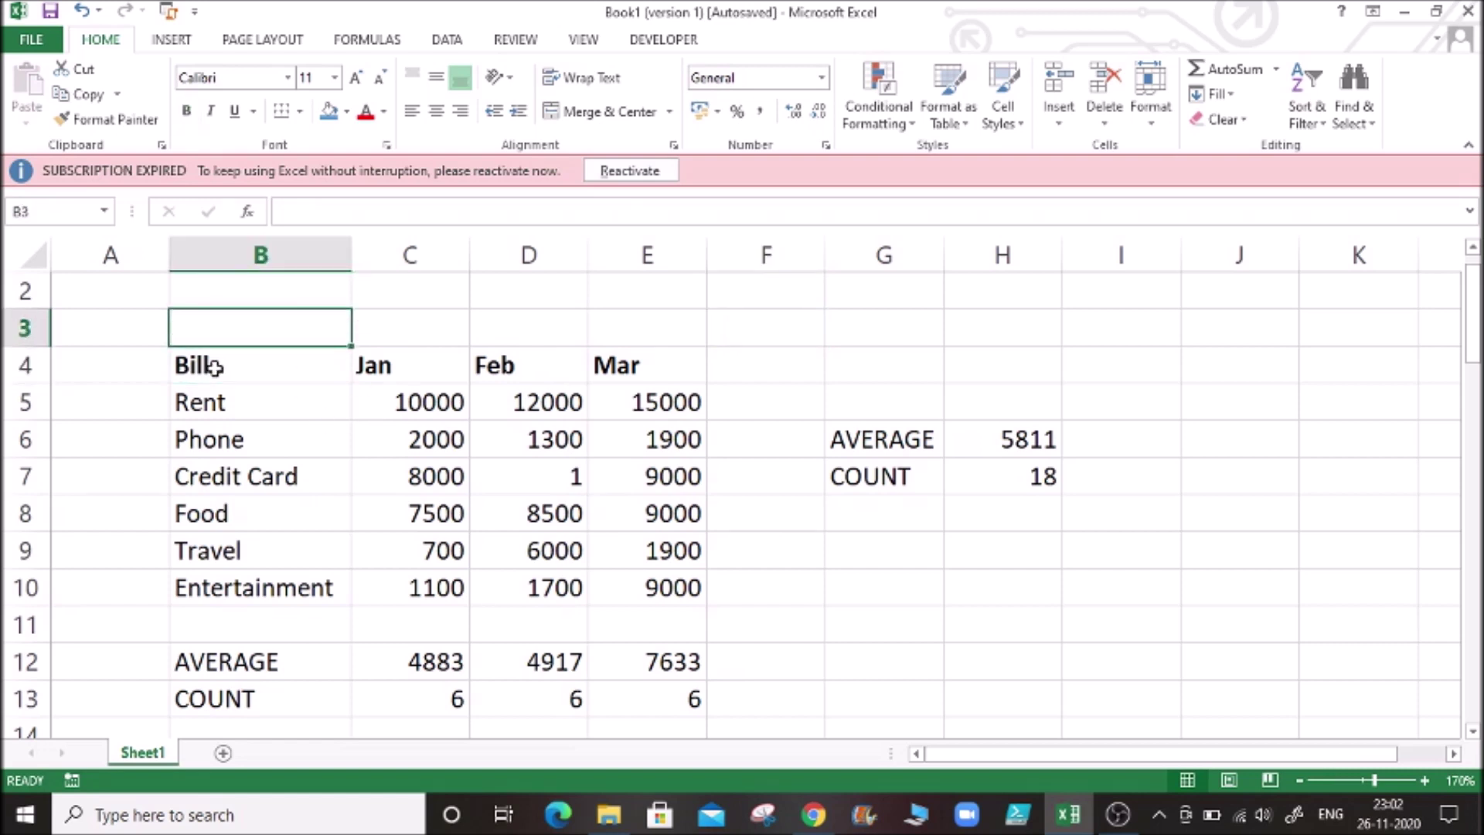
key("Left")
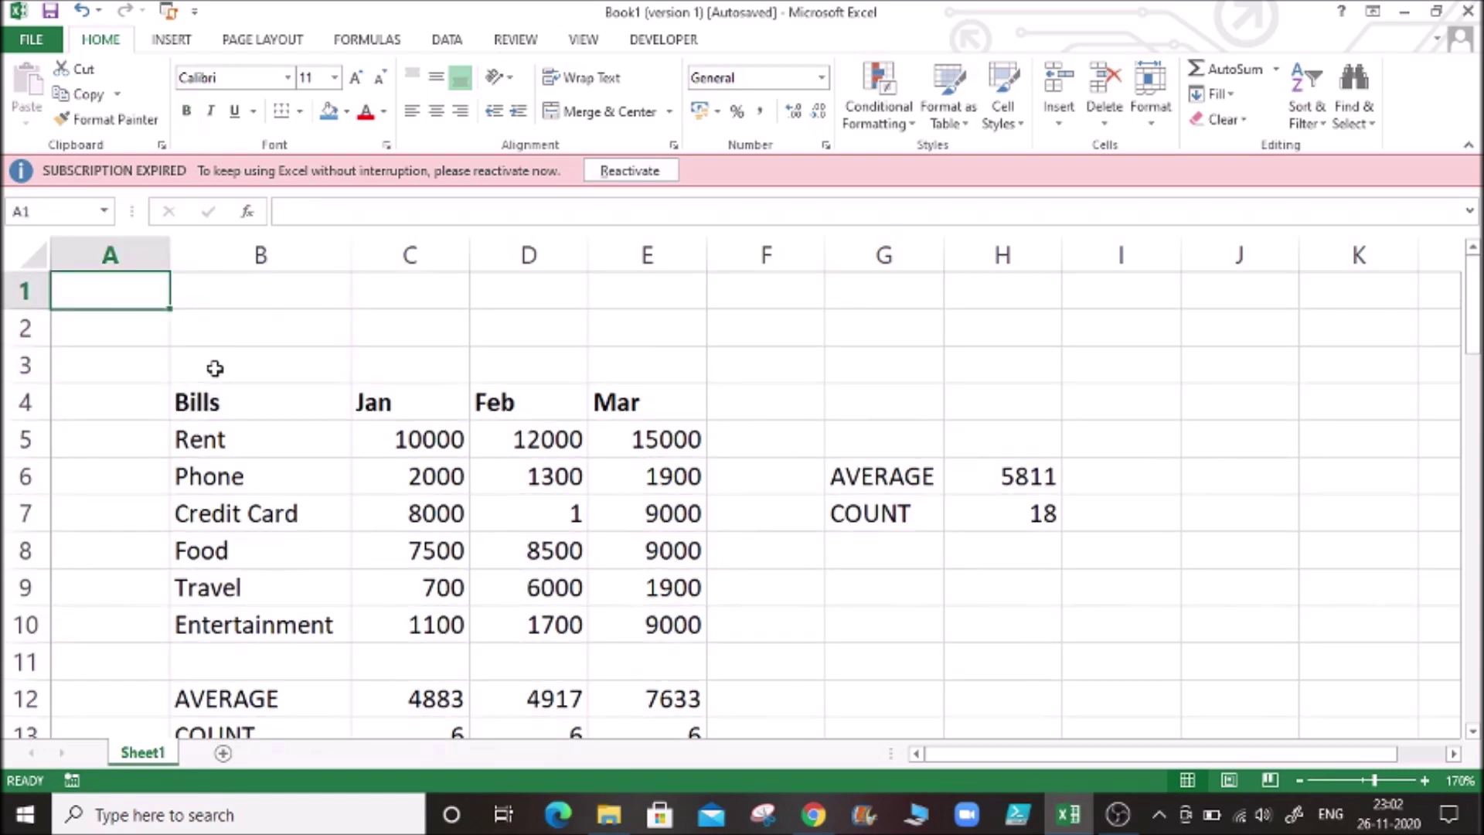
left_click(219, 405)
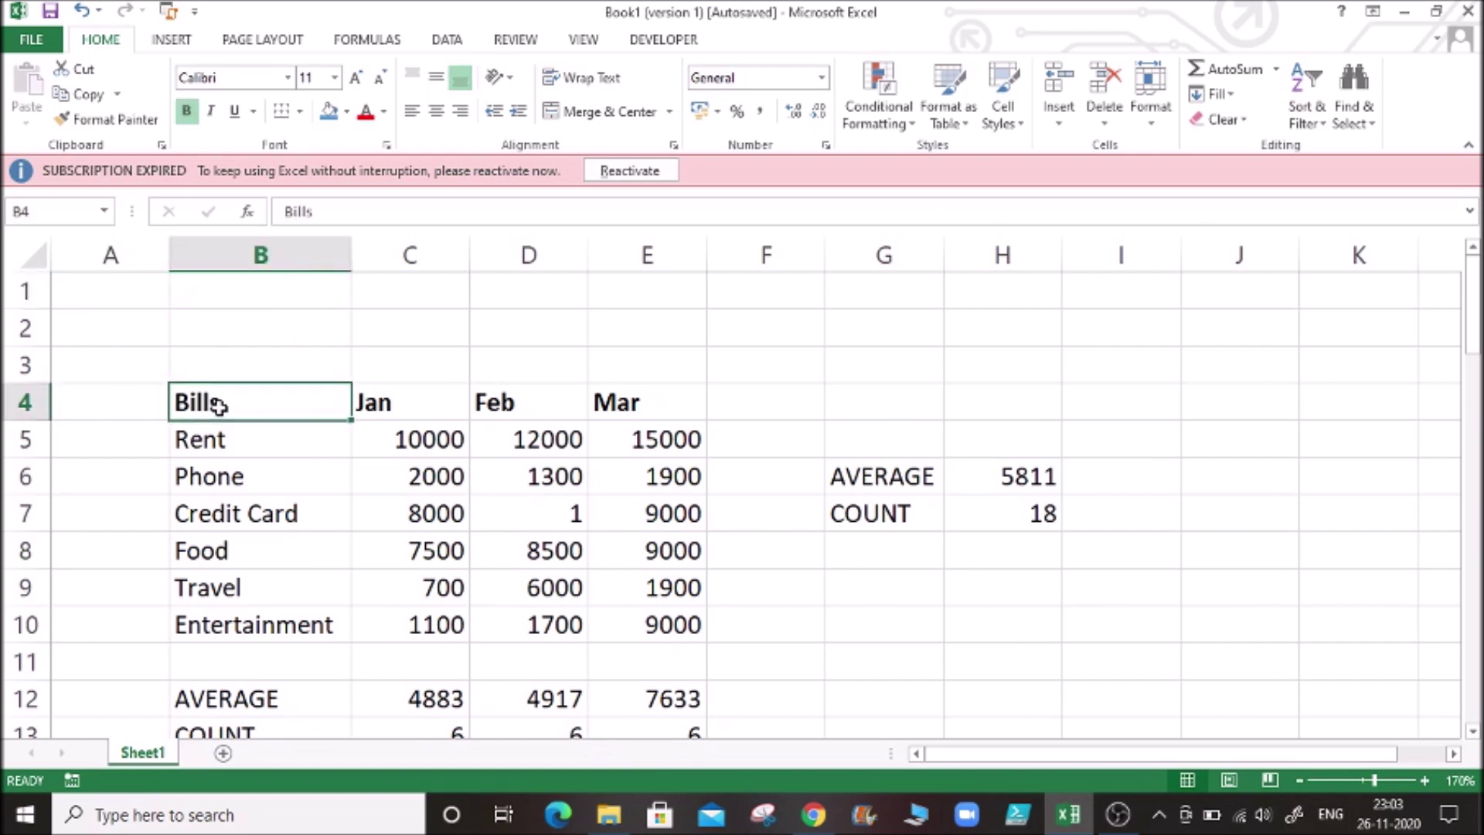
key("shift+Right")
key("shift+Right")
key("shift+Right")
key("shift+Right")
key("shift+Right")
key("shift+Right")
key("shift+Right")
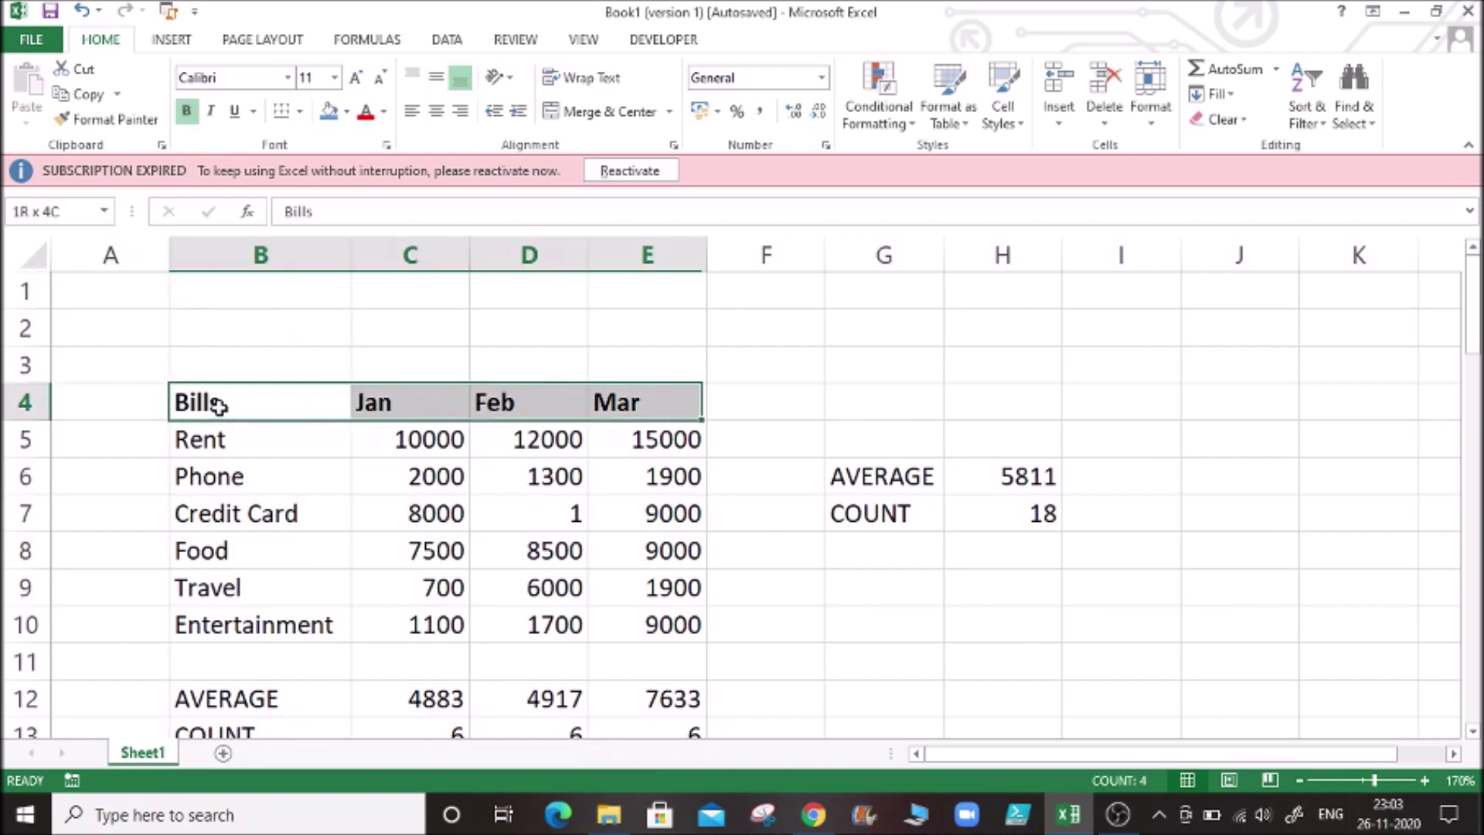
key("shift+Left")
key("shift+Down")
key("shift+Down")
key("shift+Down")
key("shift+Down")
key("shift+Down")
key("shift+Down")
key("shift+Down")
key("shift+Down")
key("shift+Down")
key("shift+Down")
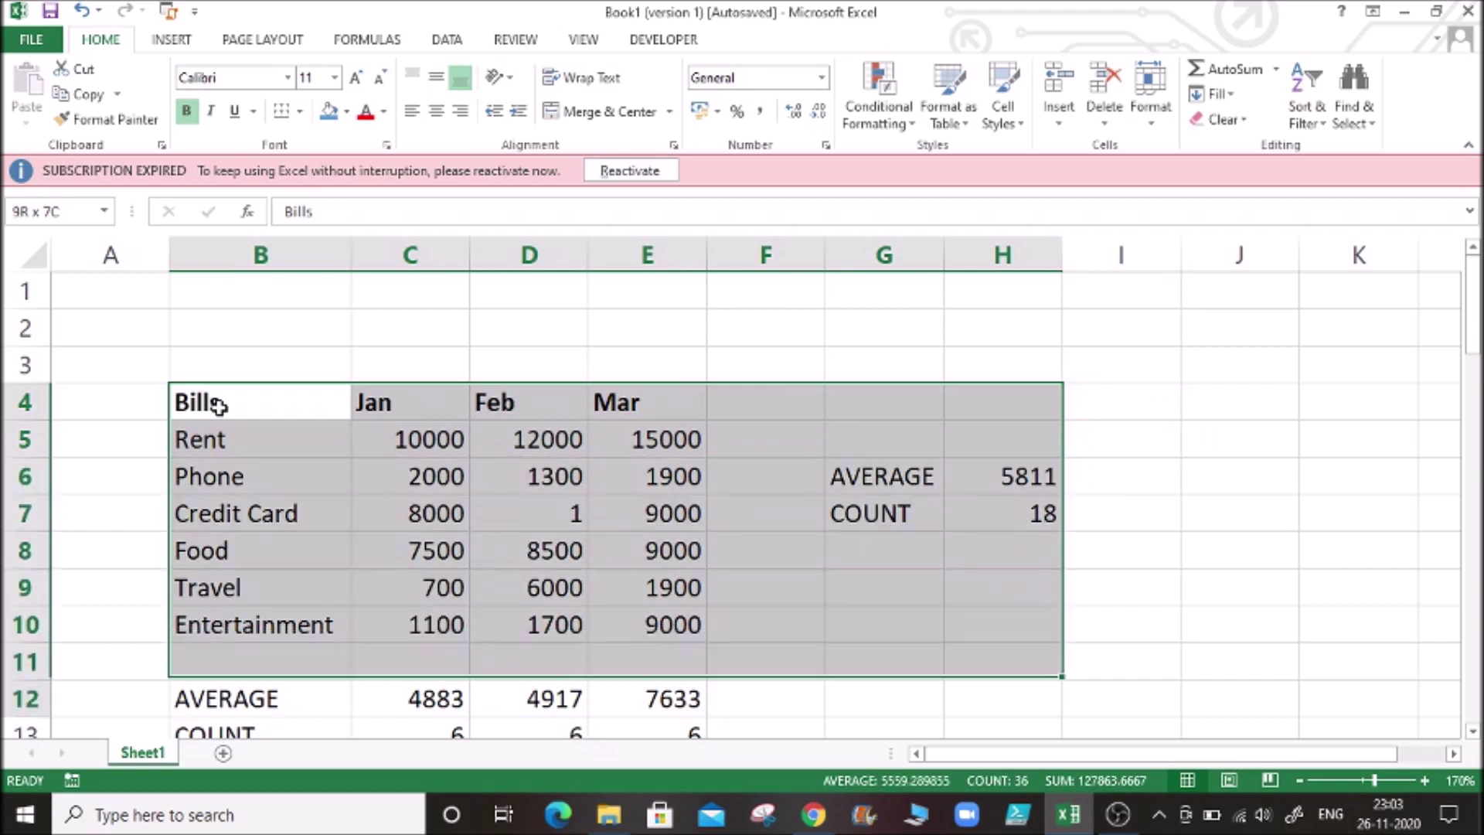
key("shift+Up")
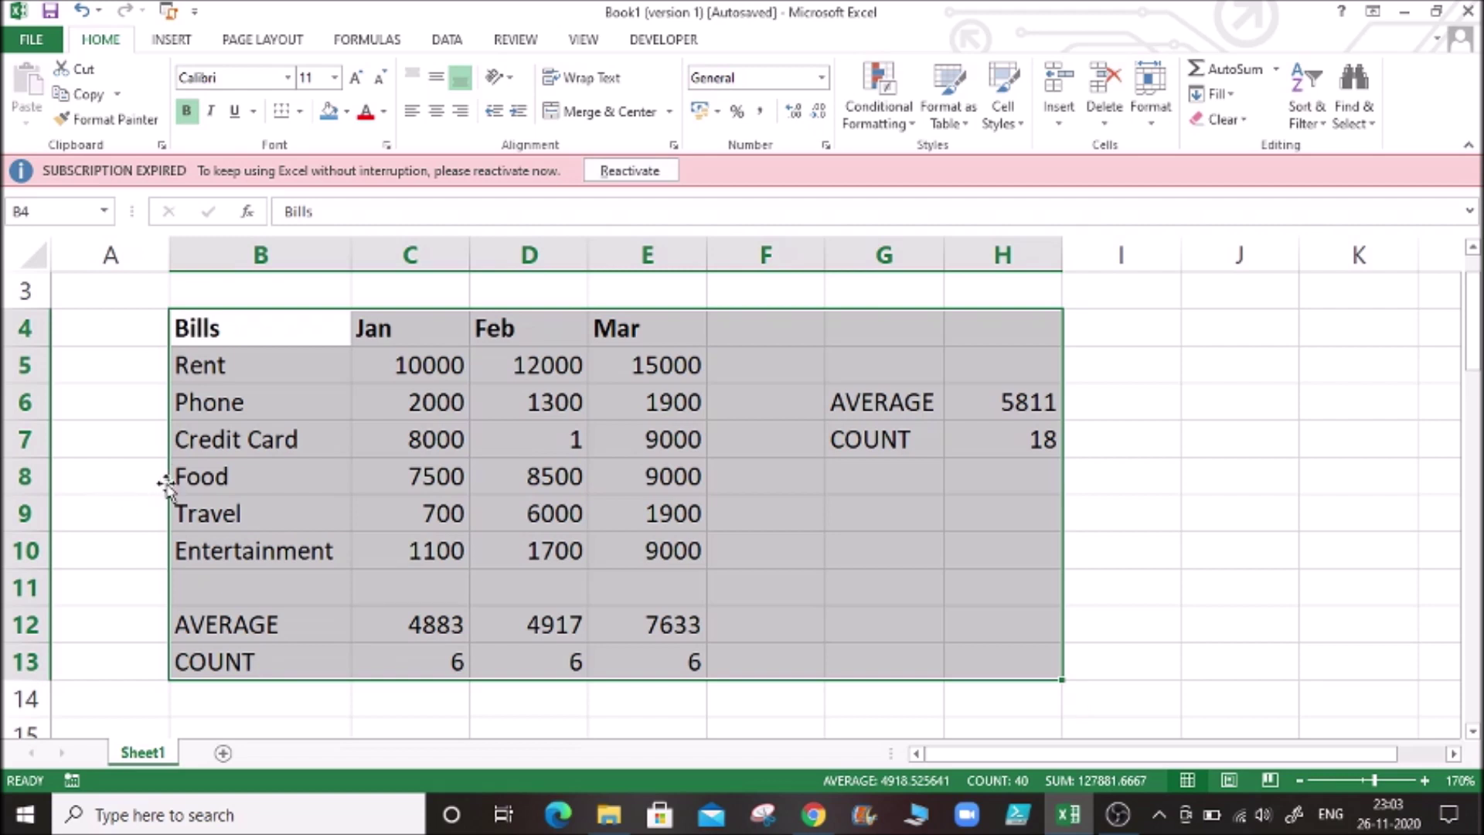
left_click_drag(167, 484, 93, 330)
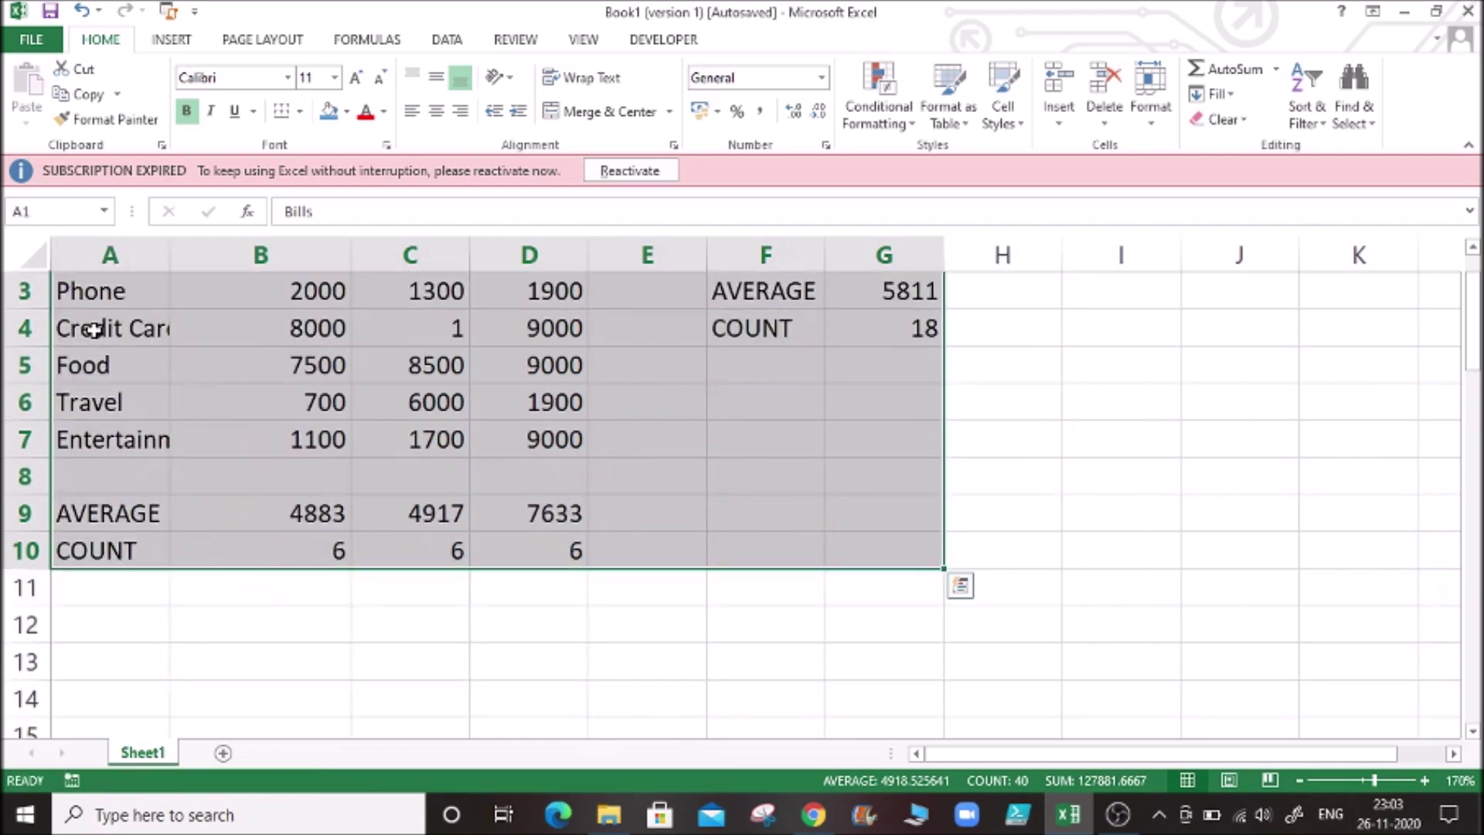
Auto-fit the width of column A to its bill names
left_click(94, 330)
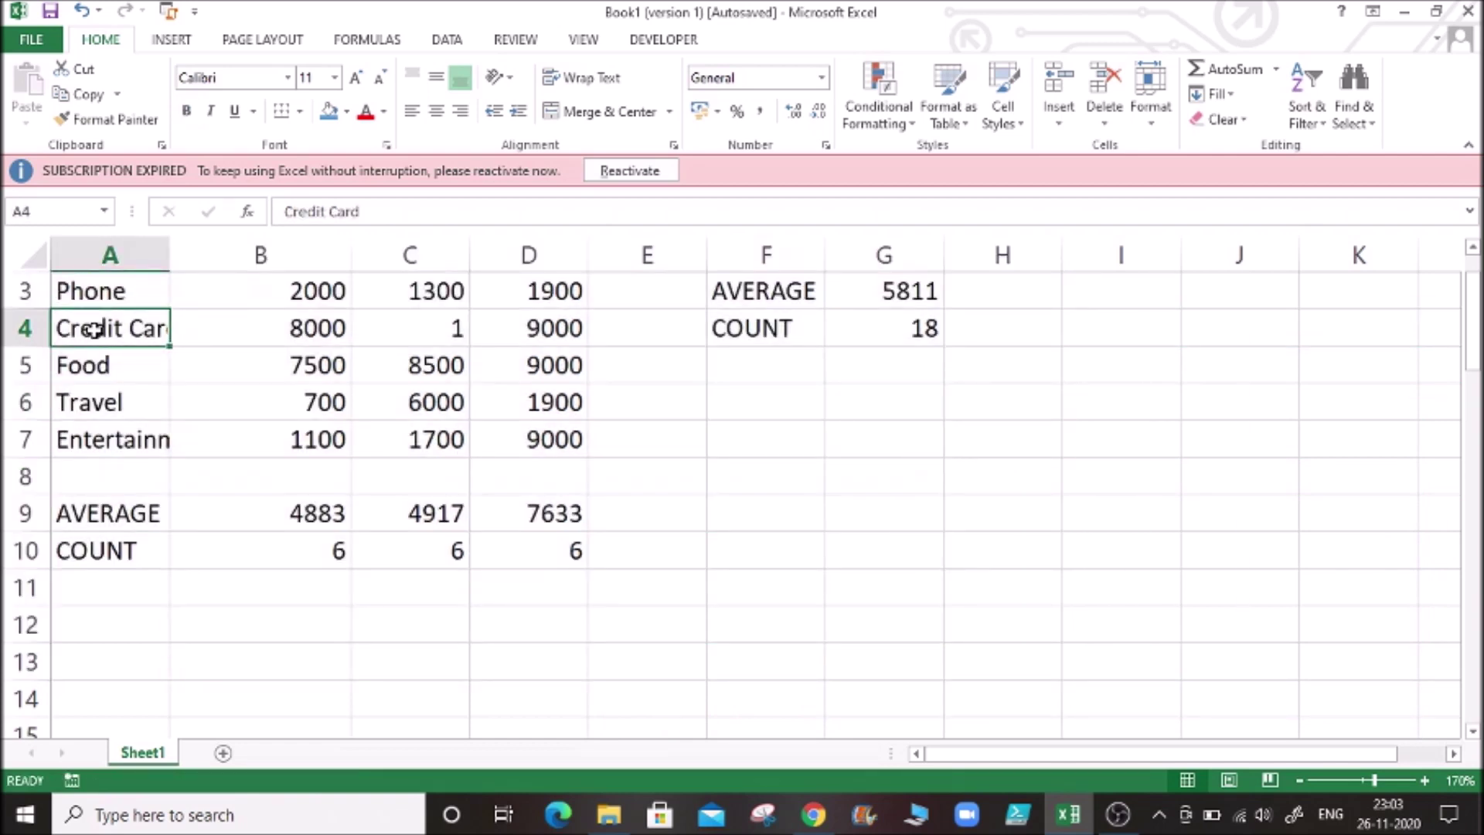
key("ctrl+Home")
left_click(163, 263)
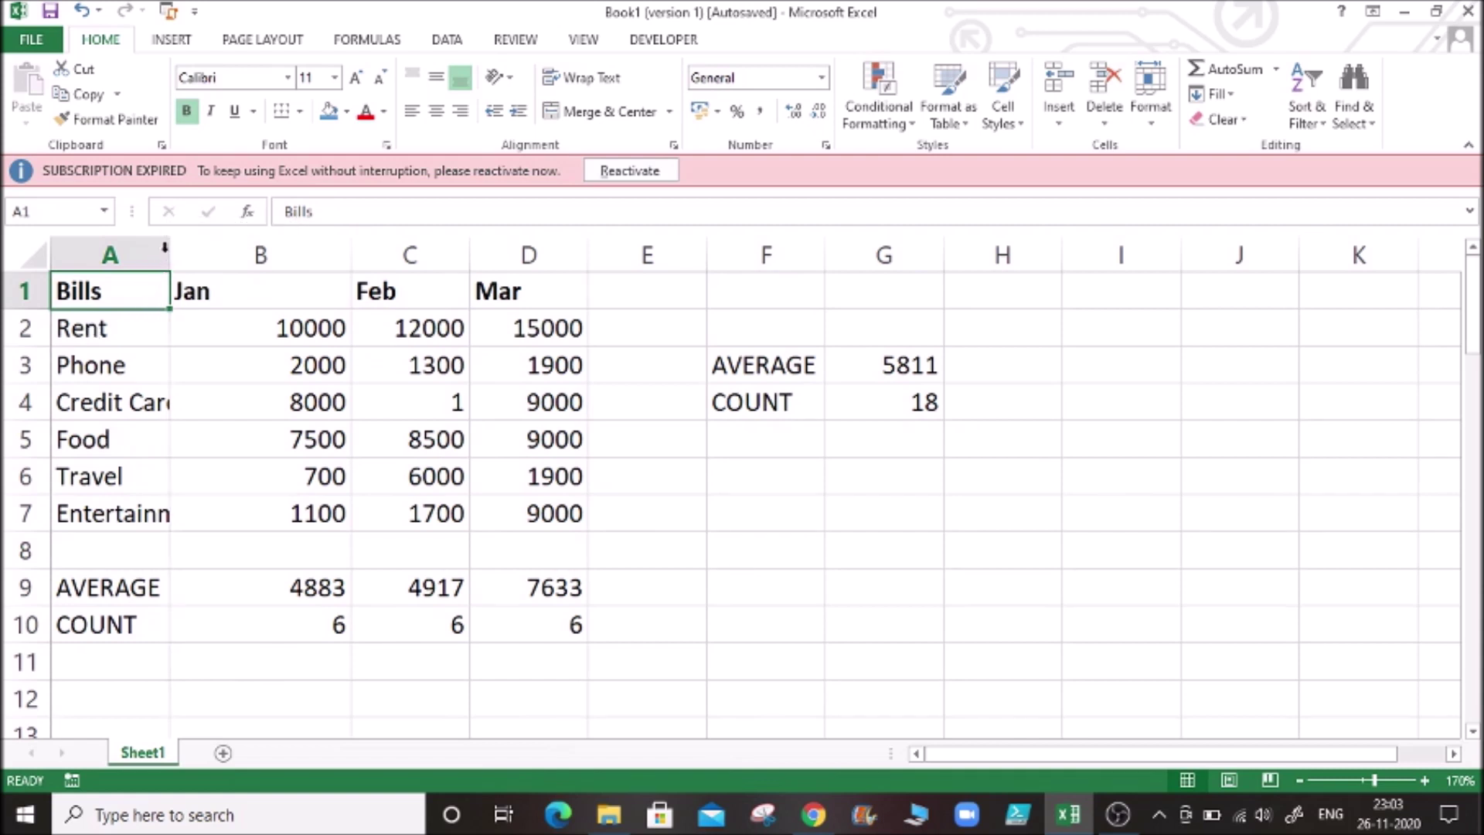
double_click(164, 247)
left_click(241, 411)
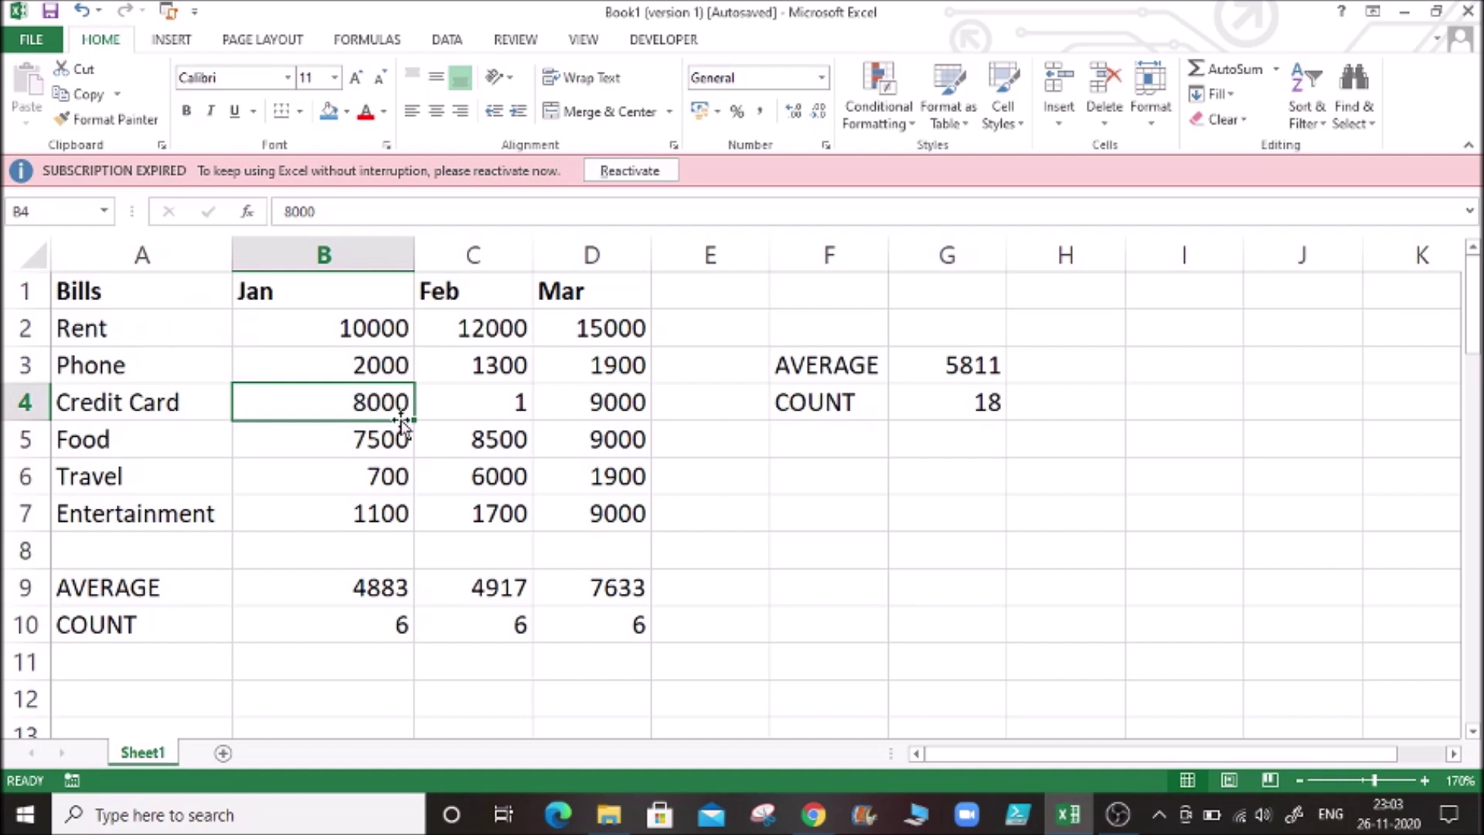
Move the February Credit Card value from cell C4 to the empty cell G7
left_click(382, 437)
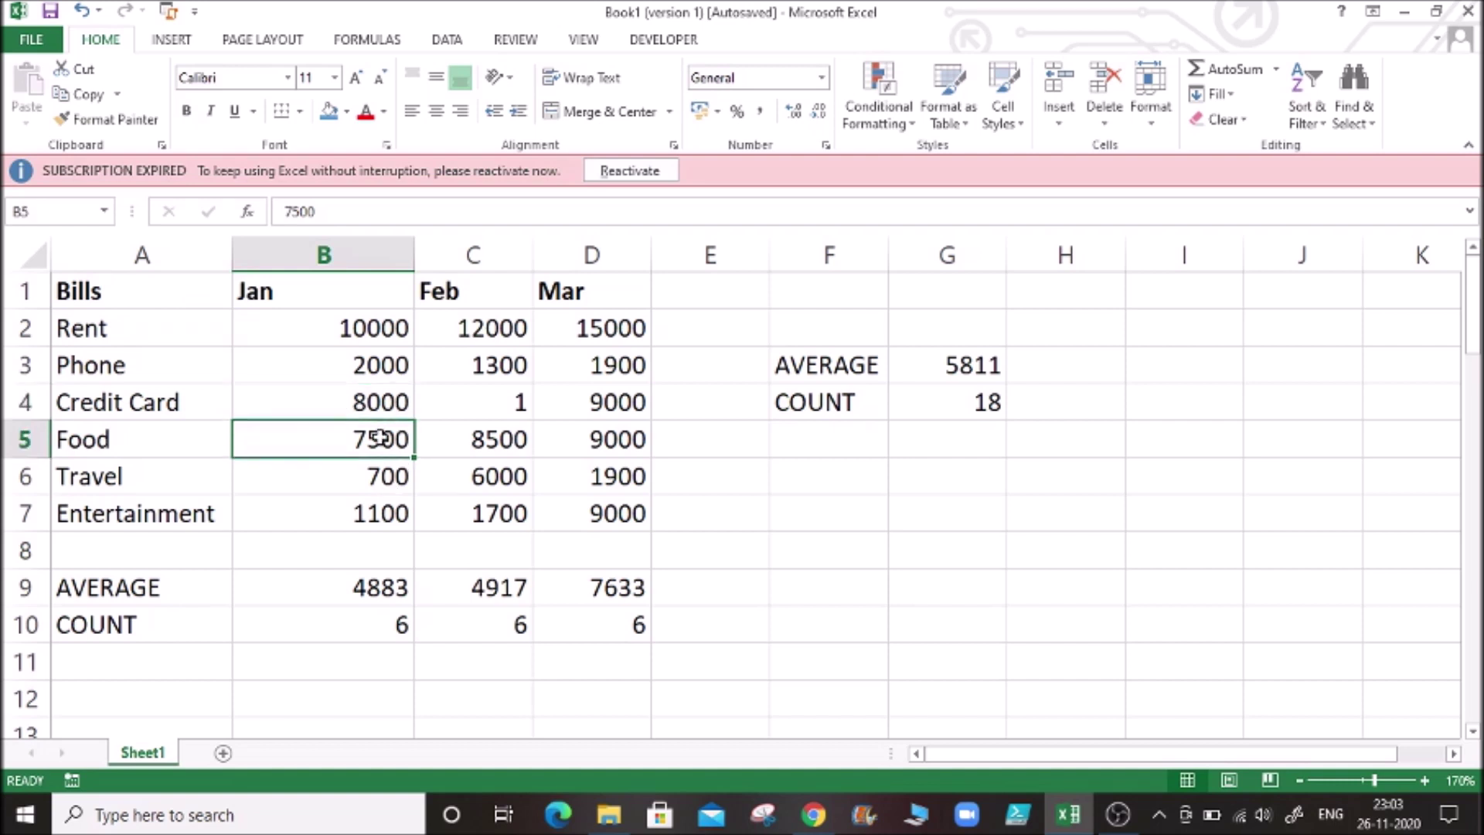
left_click(491, 405)
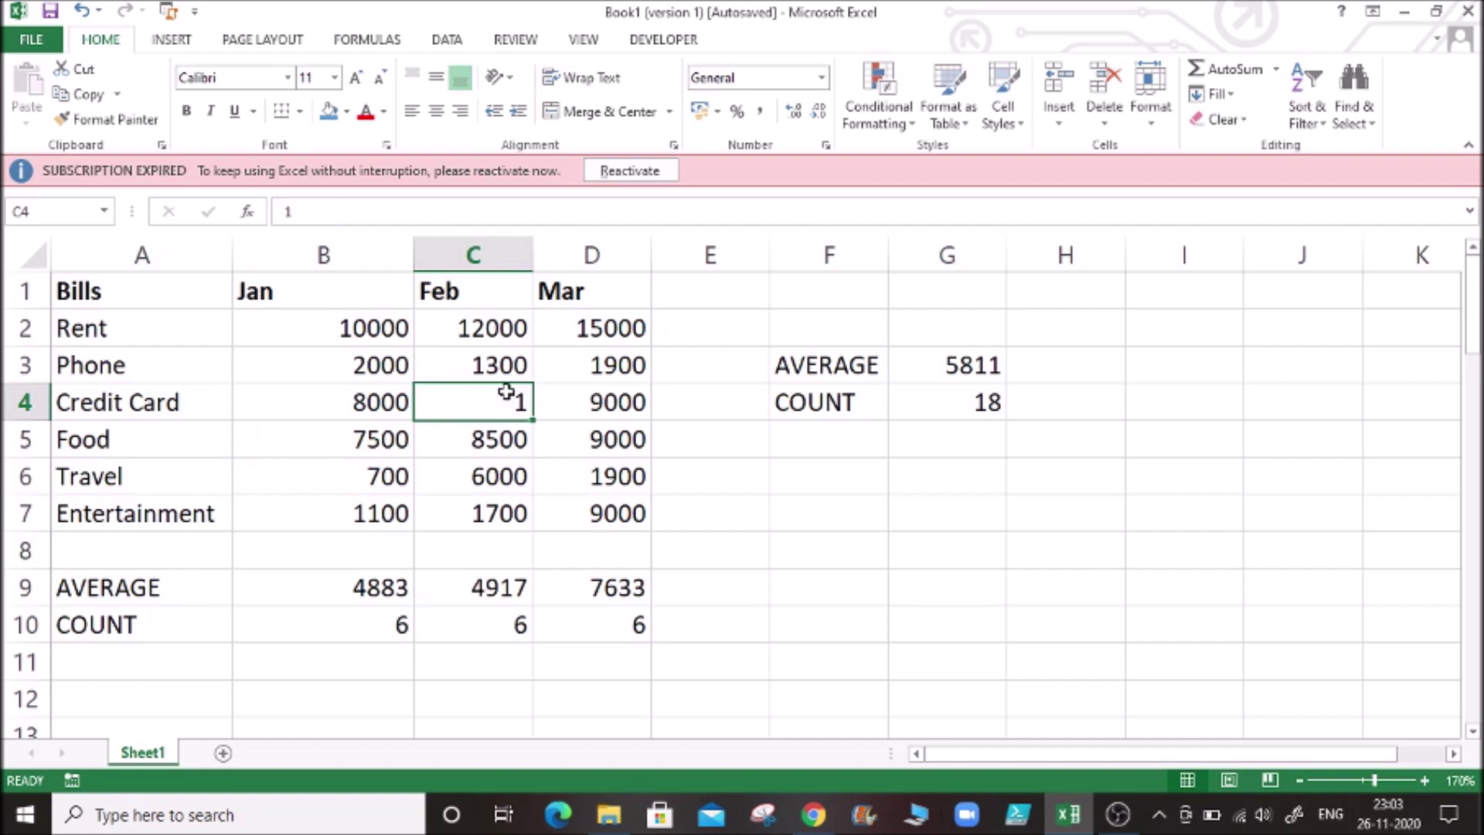
left_click(1116, 497)
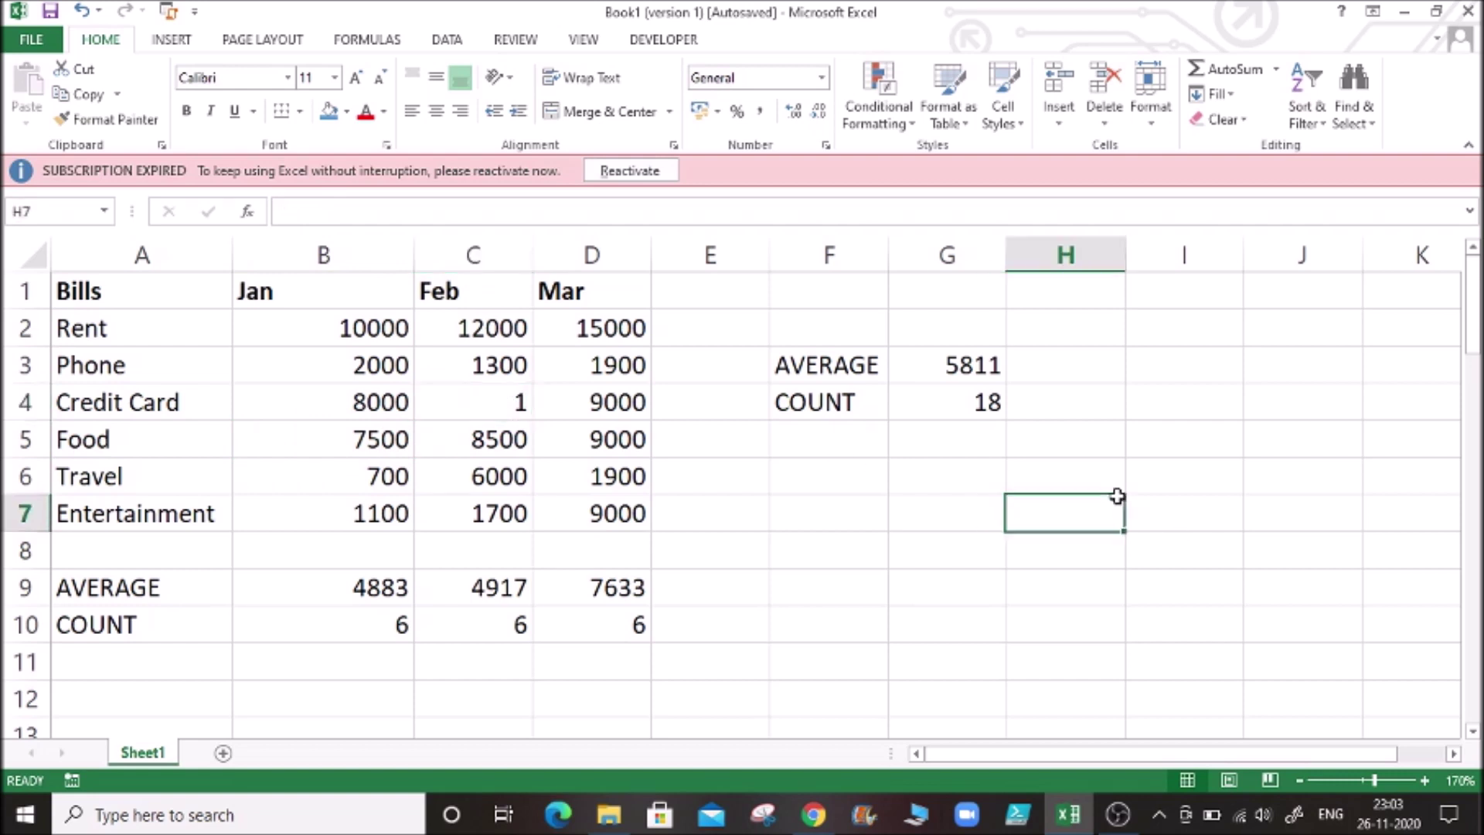
left_click(482, 390)
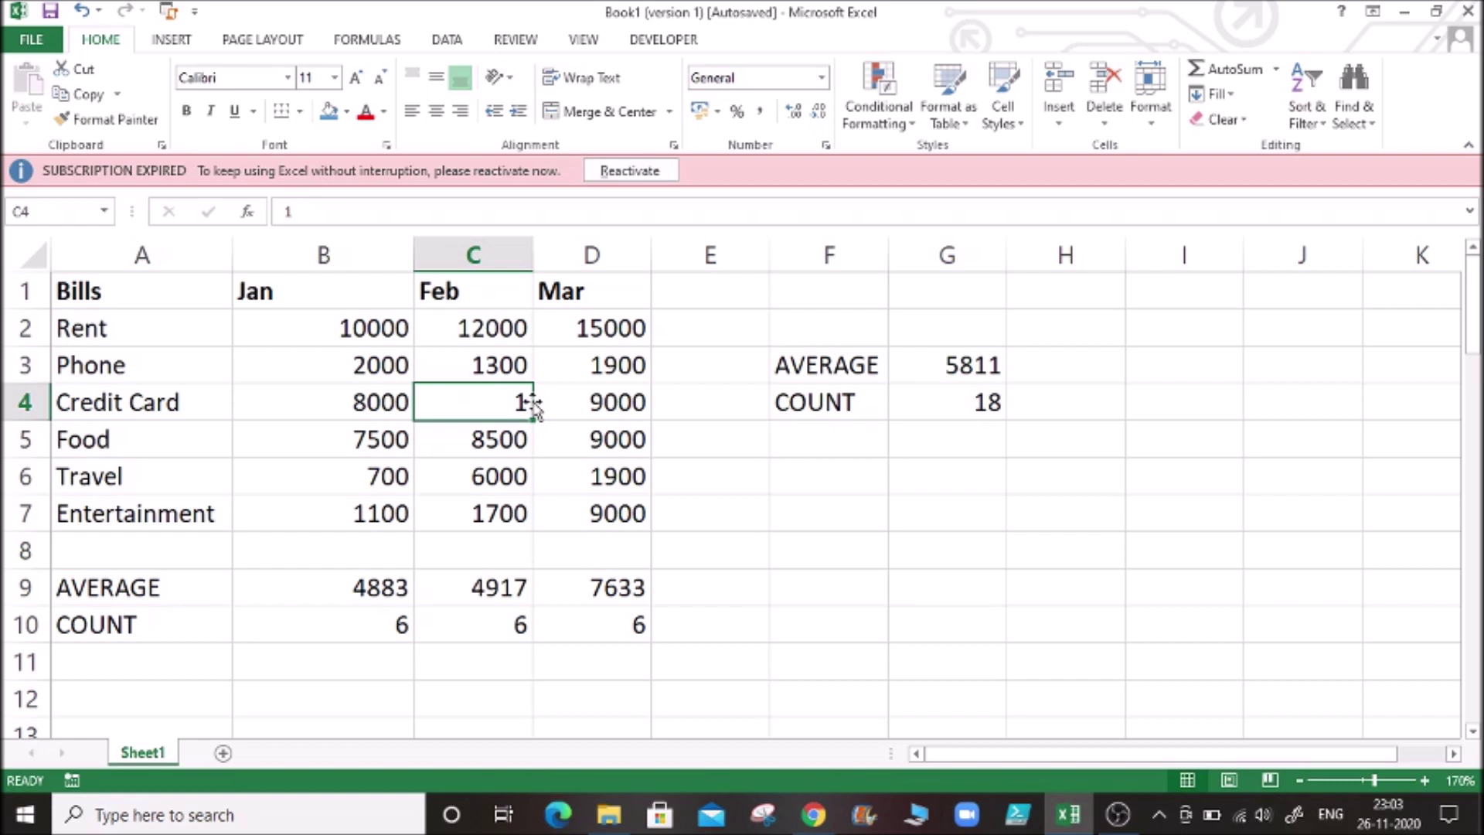
left_click_drag(533, 402, 939, 514)
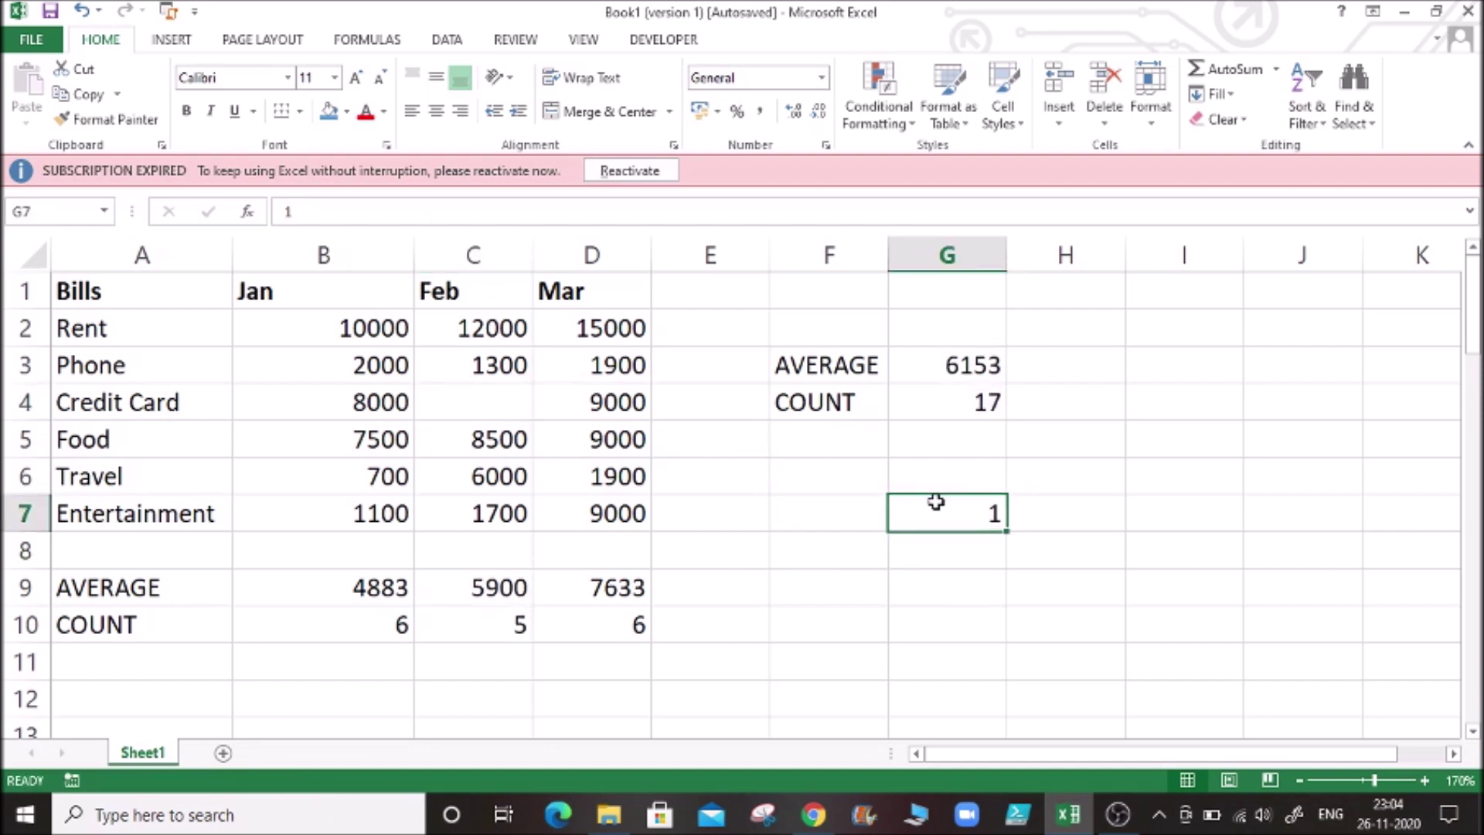
Undo the cell move, redo it, and undo it again to restore the value in C4
key("ctrl+z")
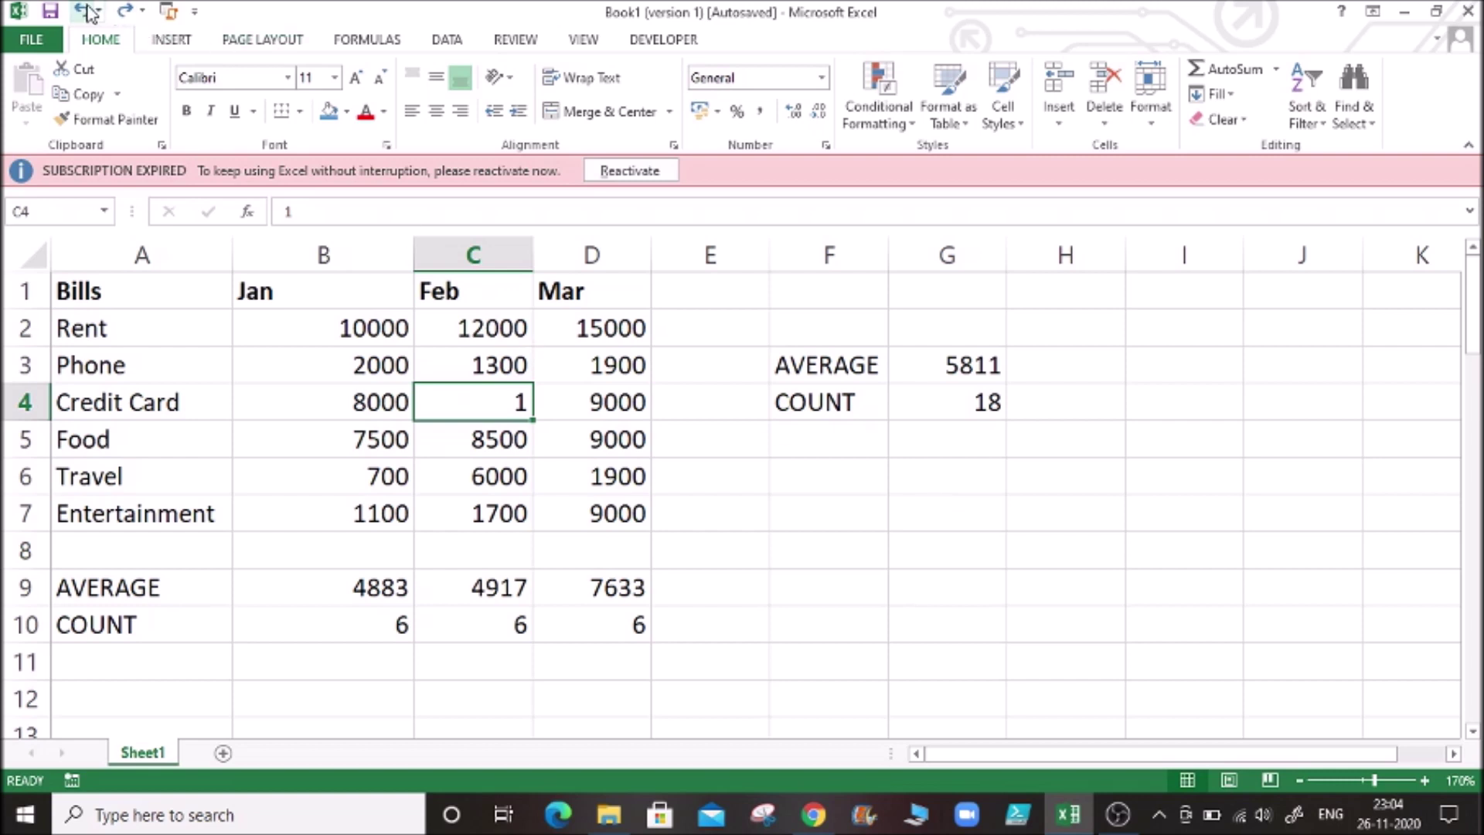
left_click(126, 12)
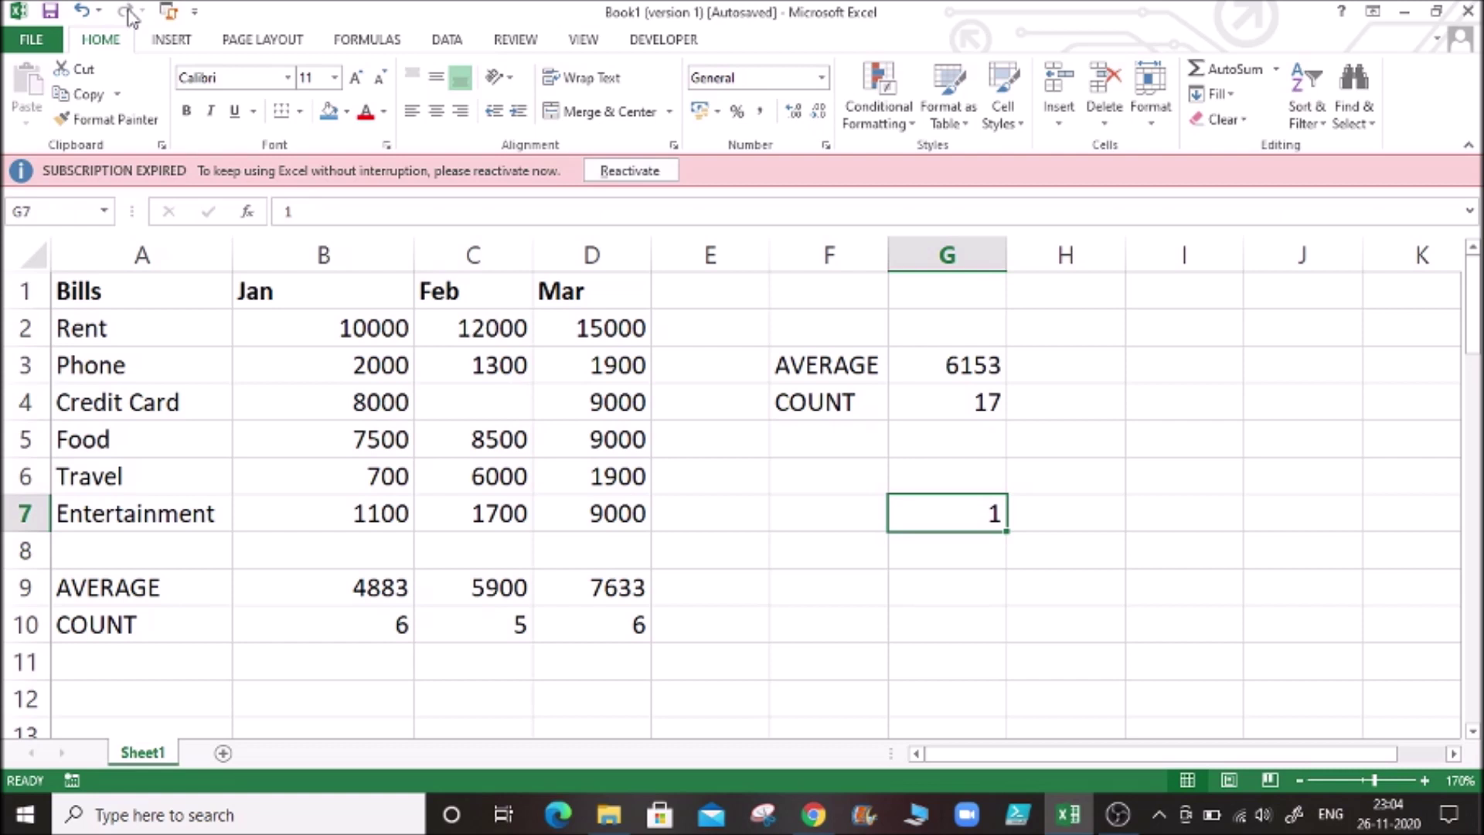
left_click(76, 11)
left_click(489, 439)
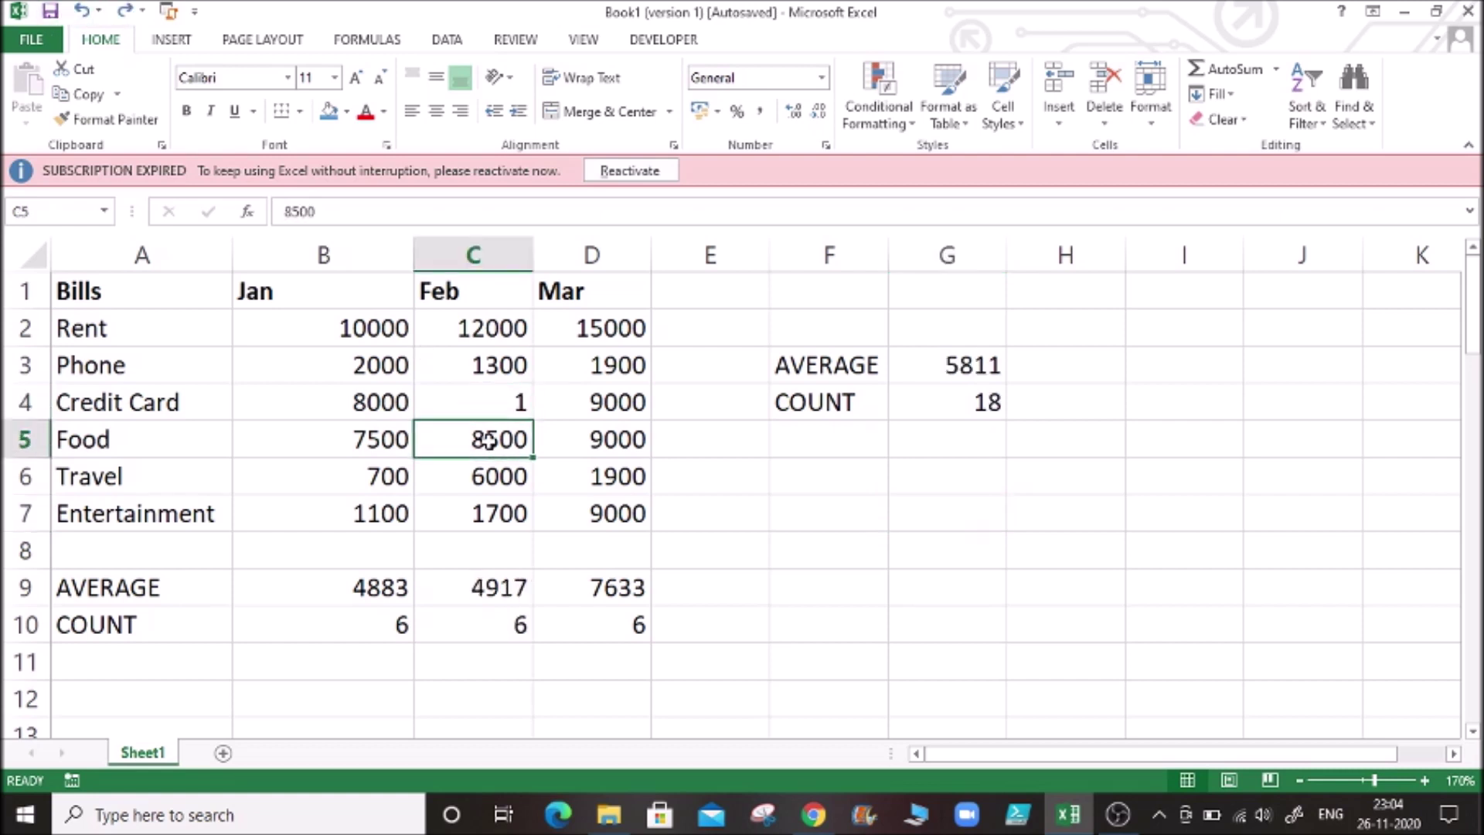
Copy the range A1:G10 and paste it starting at I1, and undo the paste
left_click(119, 300)
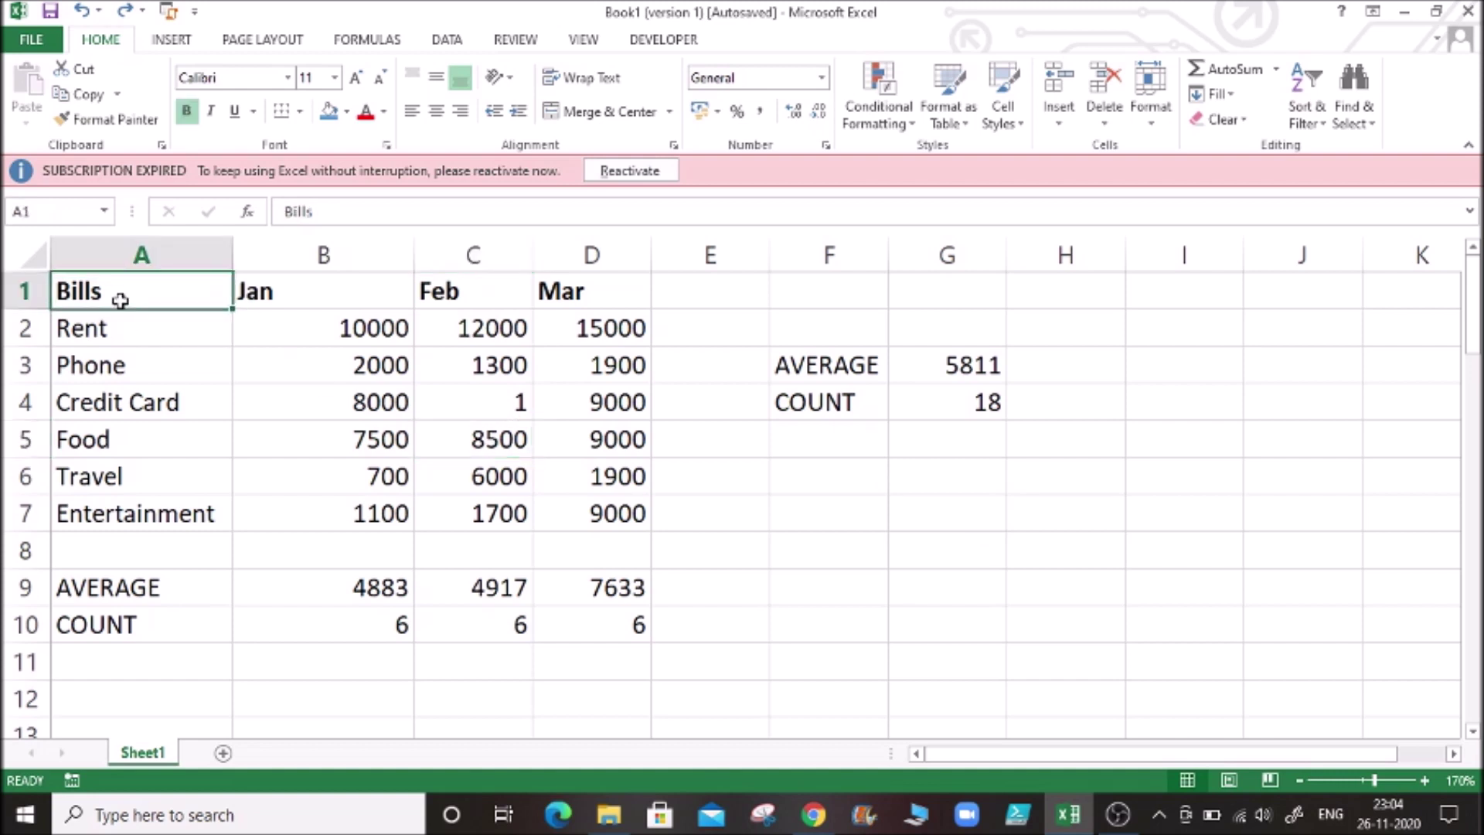
key("shift+Right")
key("shift+Right")
key("shift+Right")
key("shift+Right")
key("shift+Right")
key("shift+Right")
key("shift+Right")
key("shift+Left")
key("shift+Down")
key("shift+Down")
key("shift+Down")
key("shift+Down")
key("shift+Down")
key("shift+Down")
key("shift+Down")
key("shift+Down")
key("shift+Down")
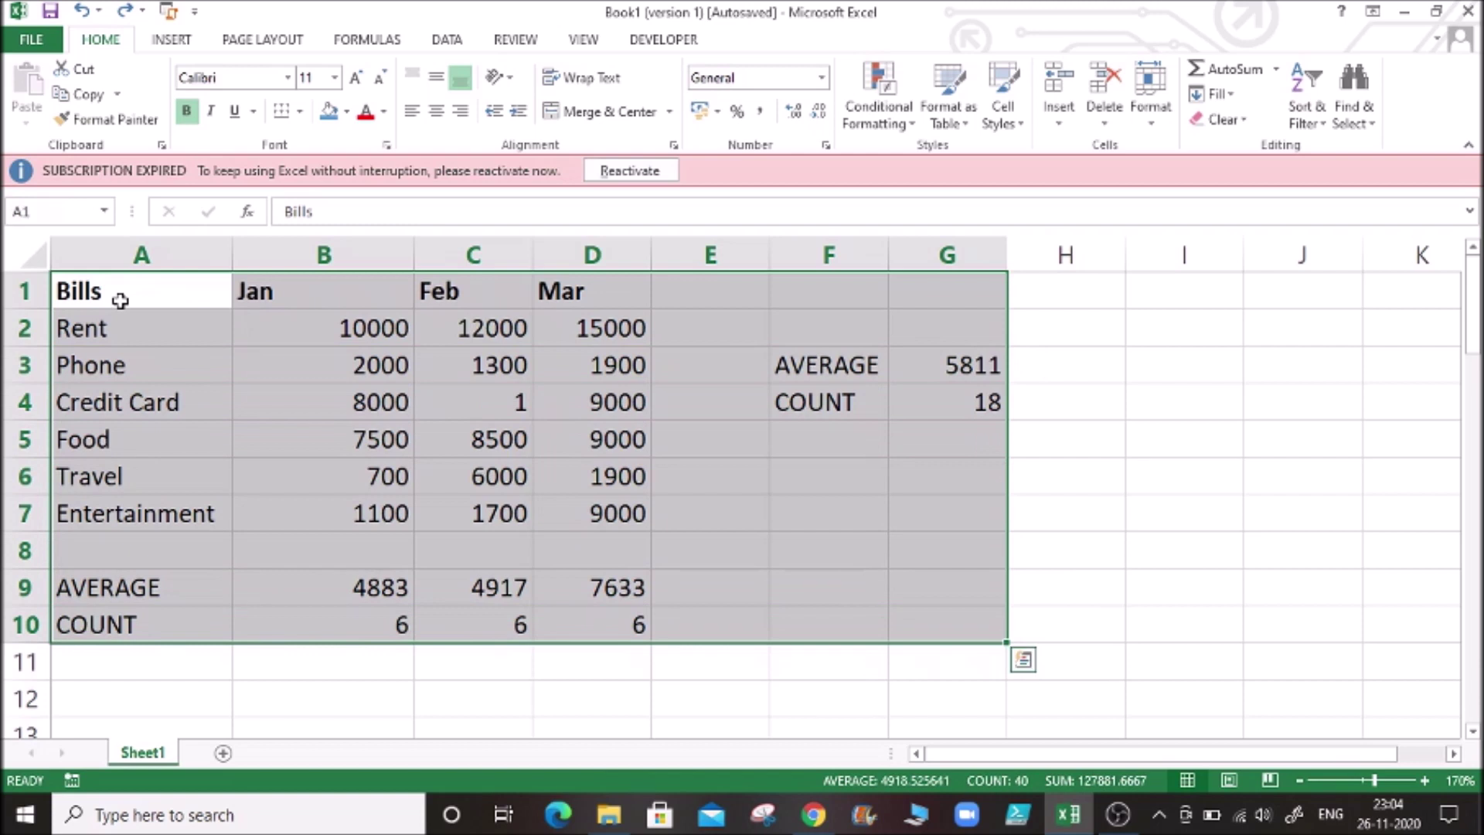
key("ctrl+c")
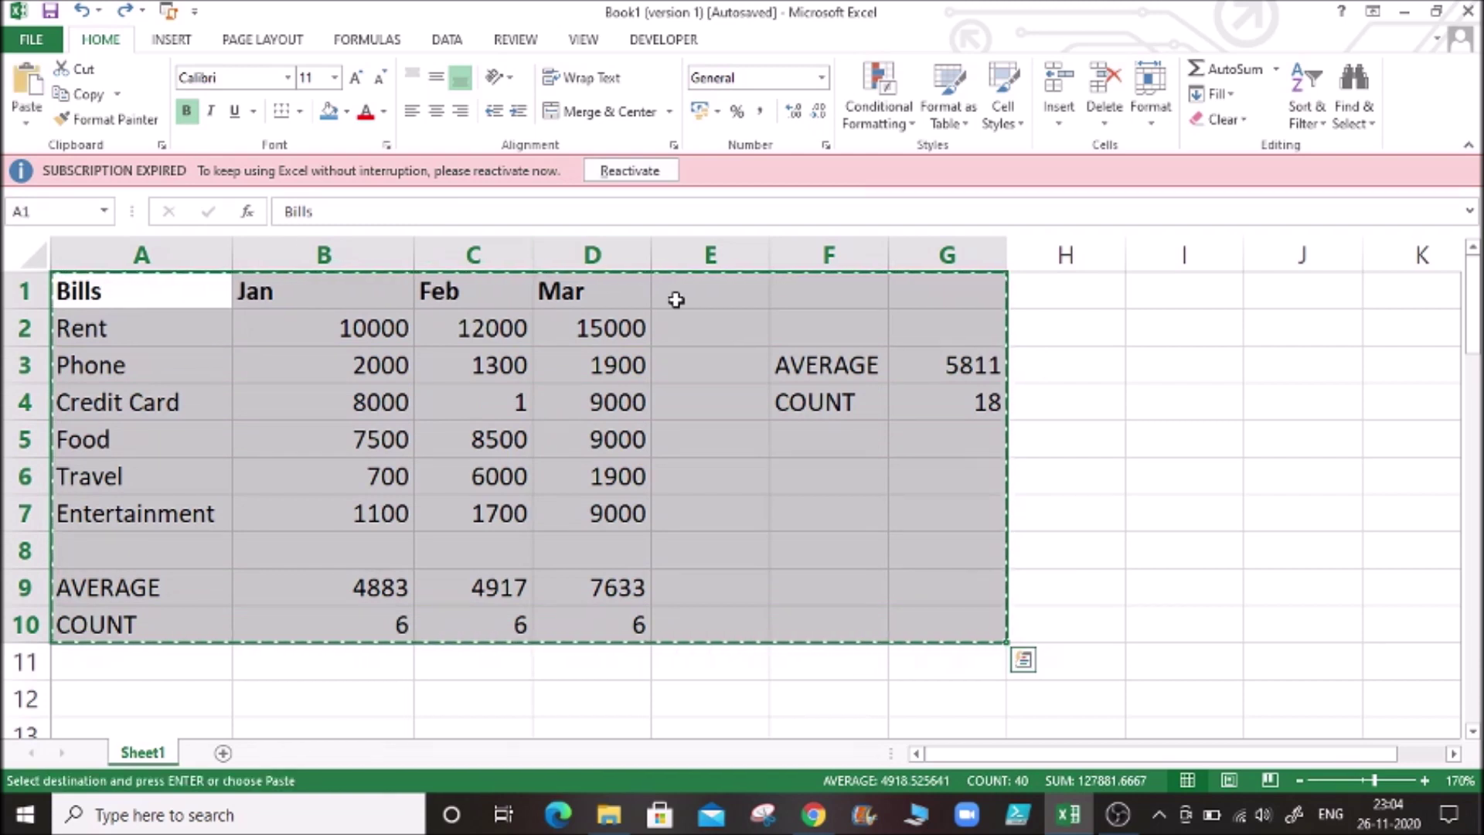
left_click(1155, 290)
key("ctrl+v")
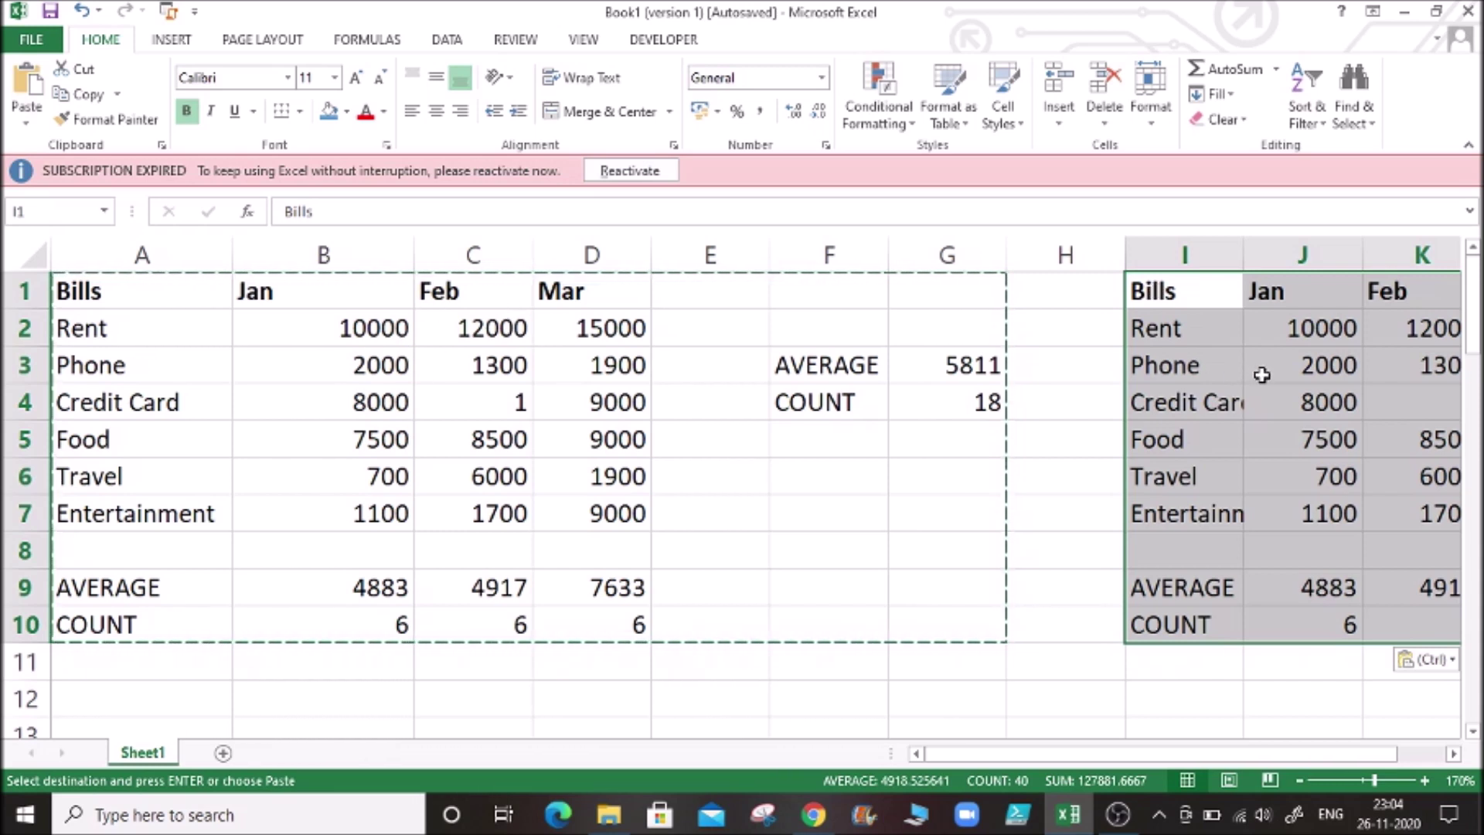
key("ctrl+z")
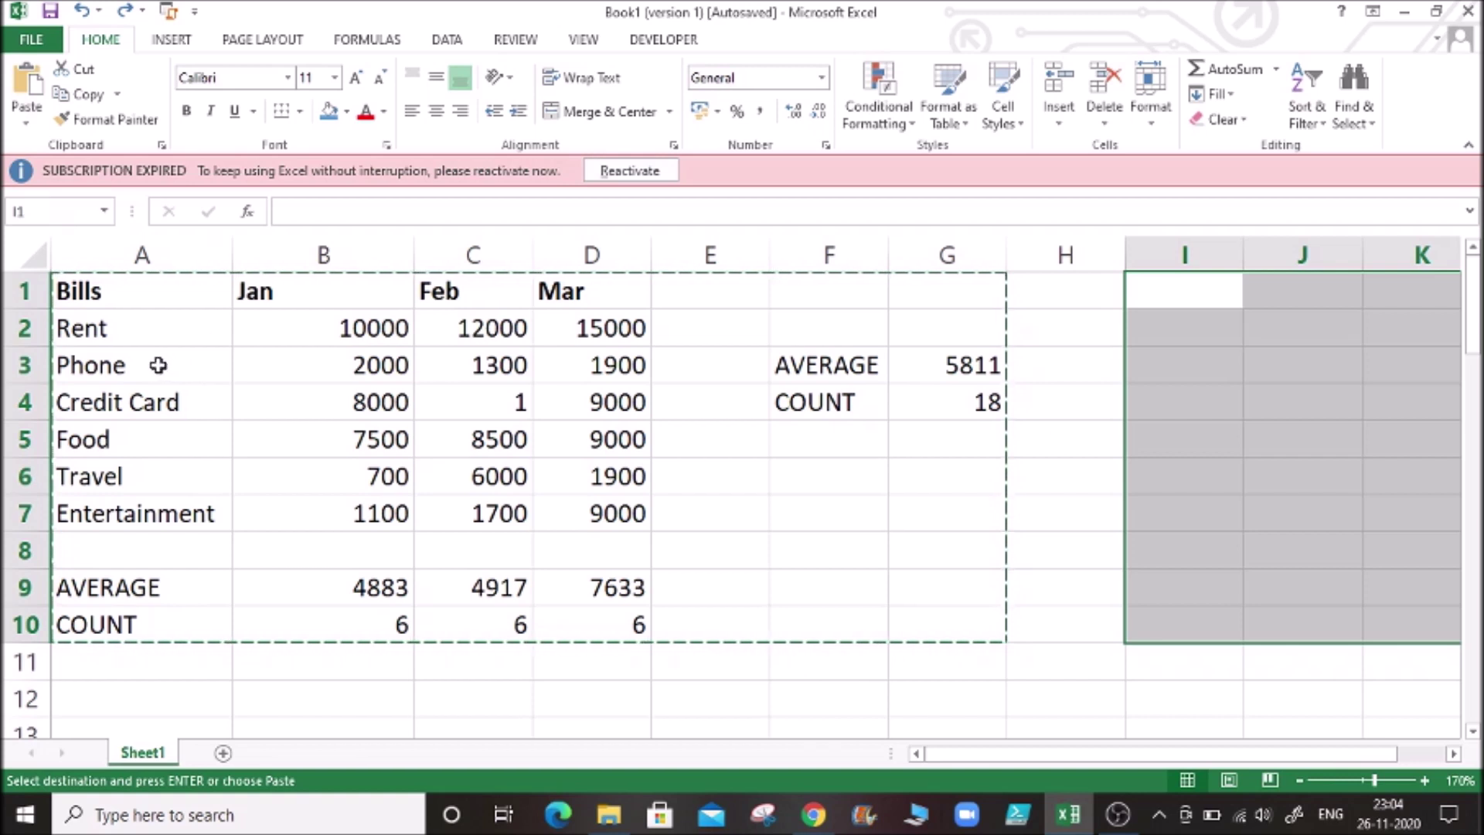
key("Escape")
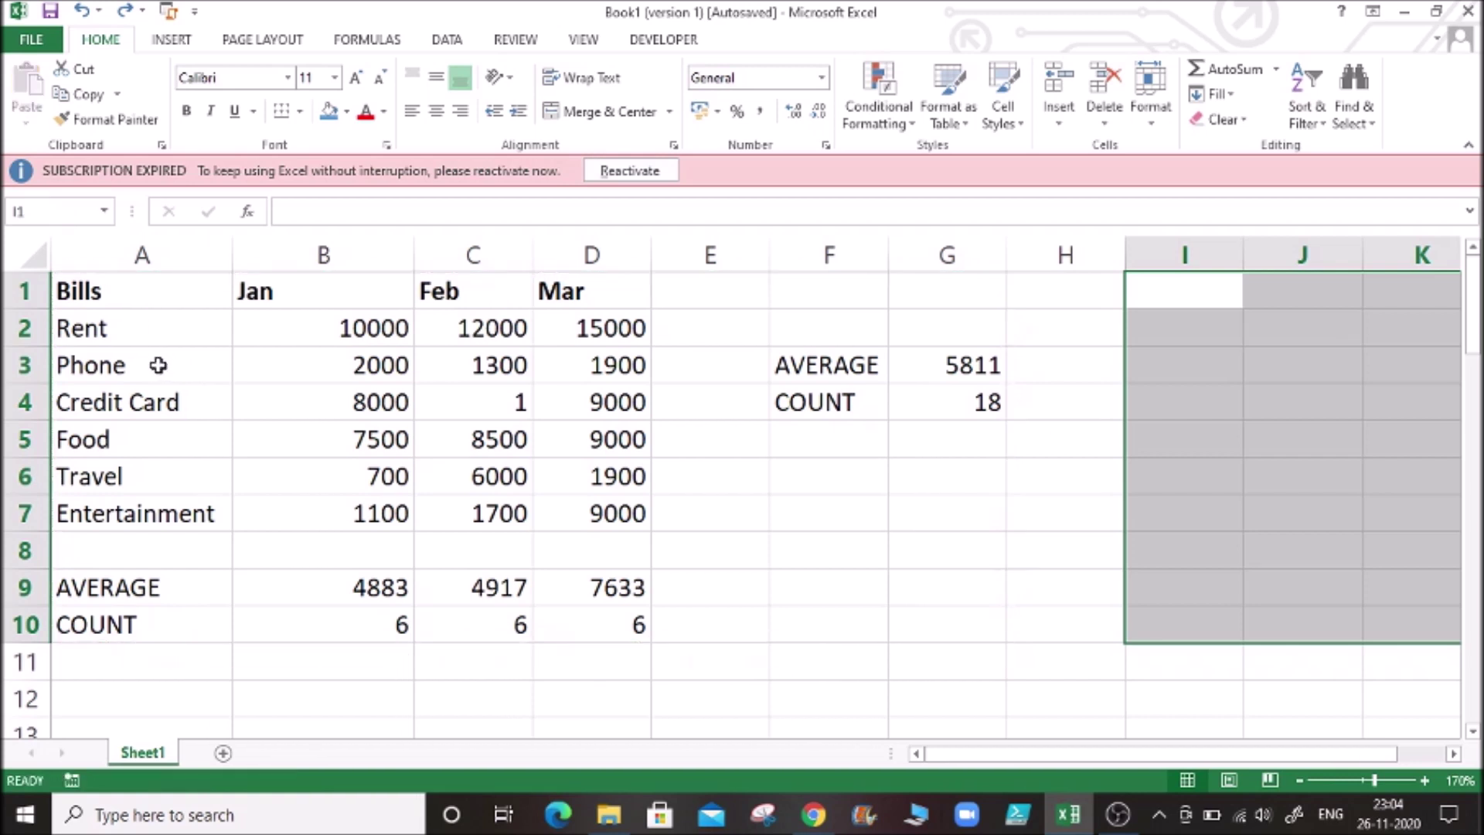
Cut the range A1:G10 and paste it starting at I1, and undo the move
left_click(121, 290)
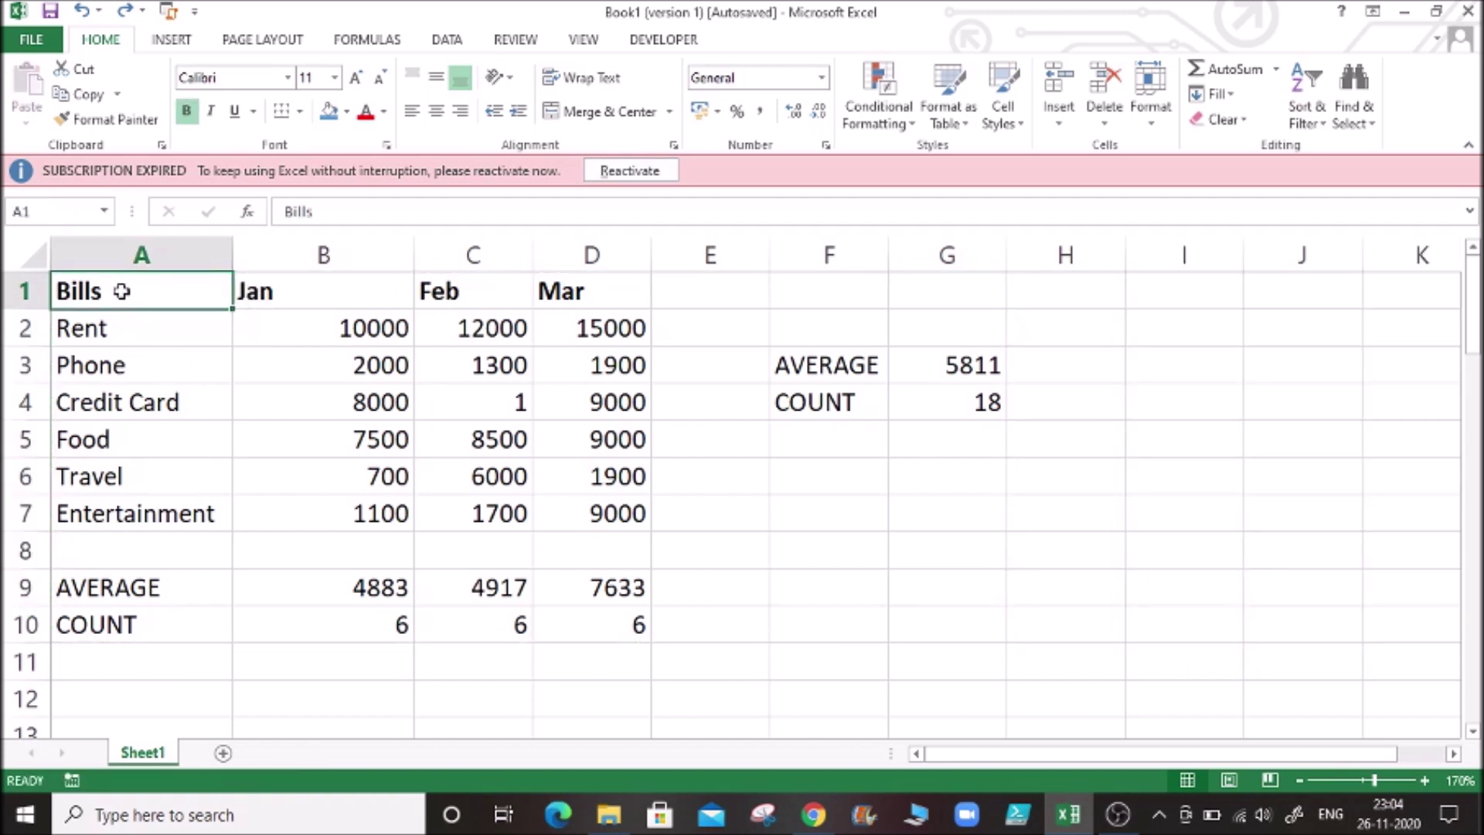
key("shift+Right")
key("shift+Down")
key("shift+Down")
key("shift+Down")
key("shift+Down")
key("shift+Down")
key("shift+Down")
key("shift+Down")
key("shift+Down")
key("shift+Down")
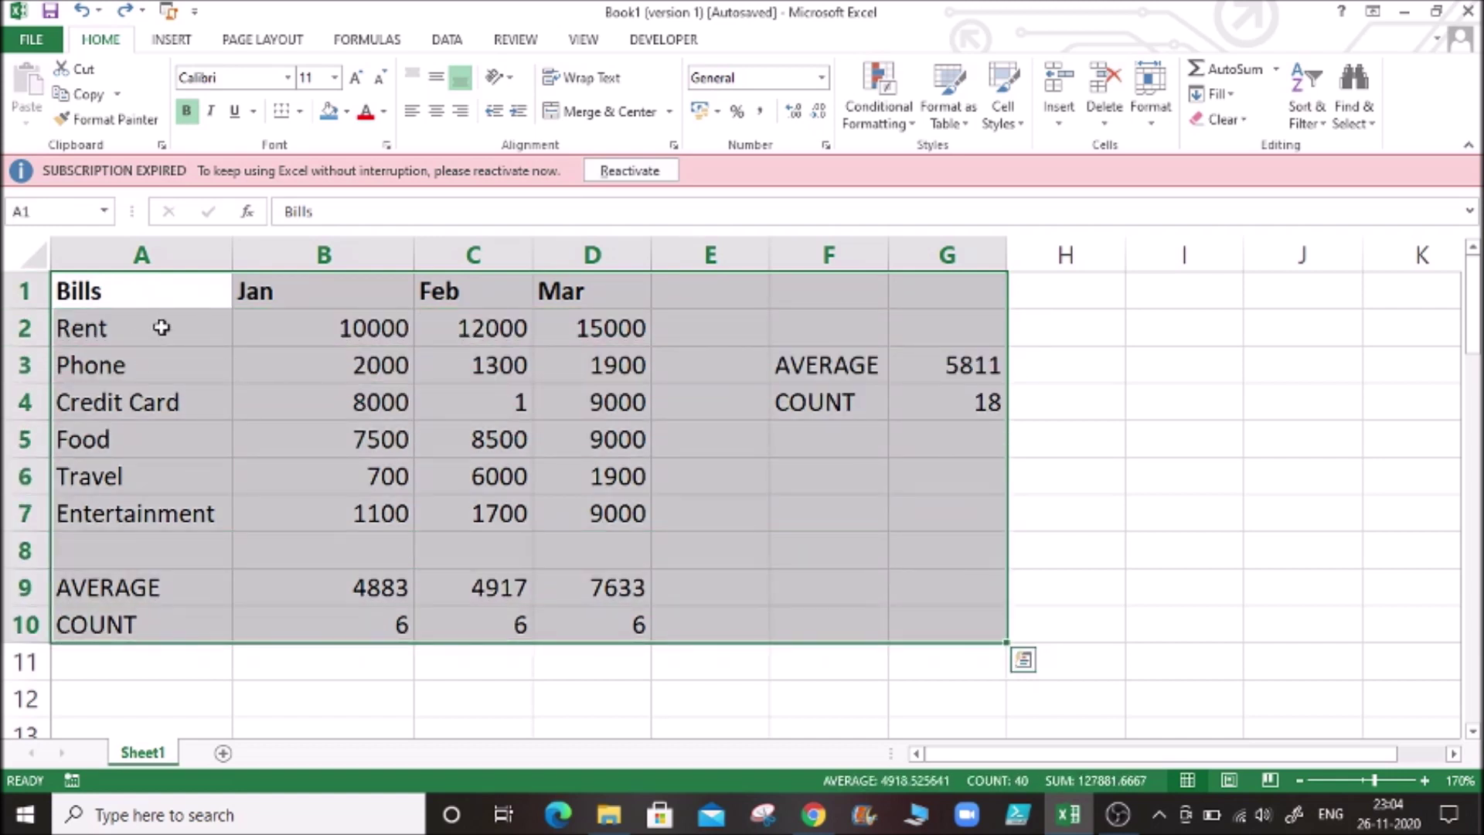
key("ctrl+c")
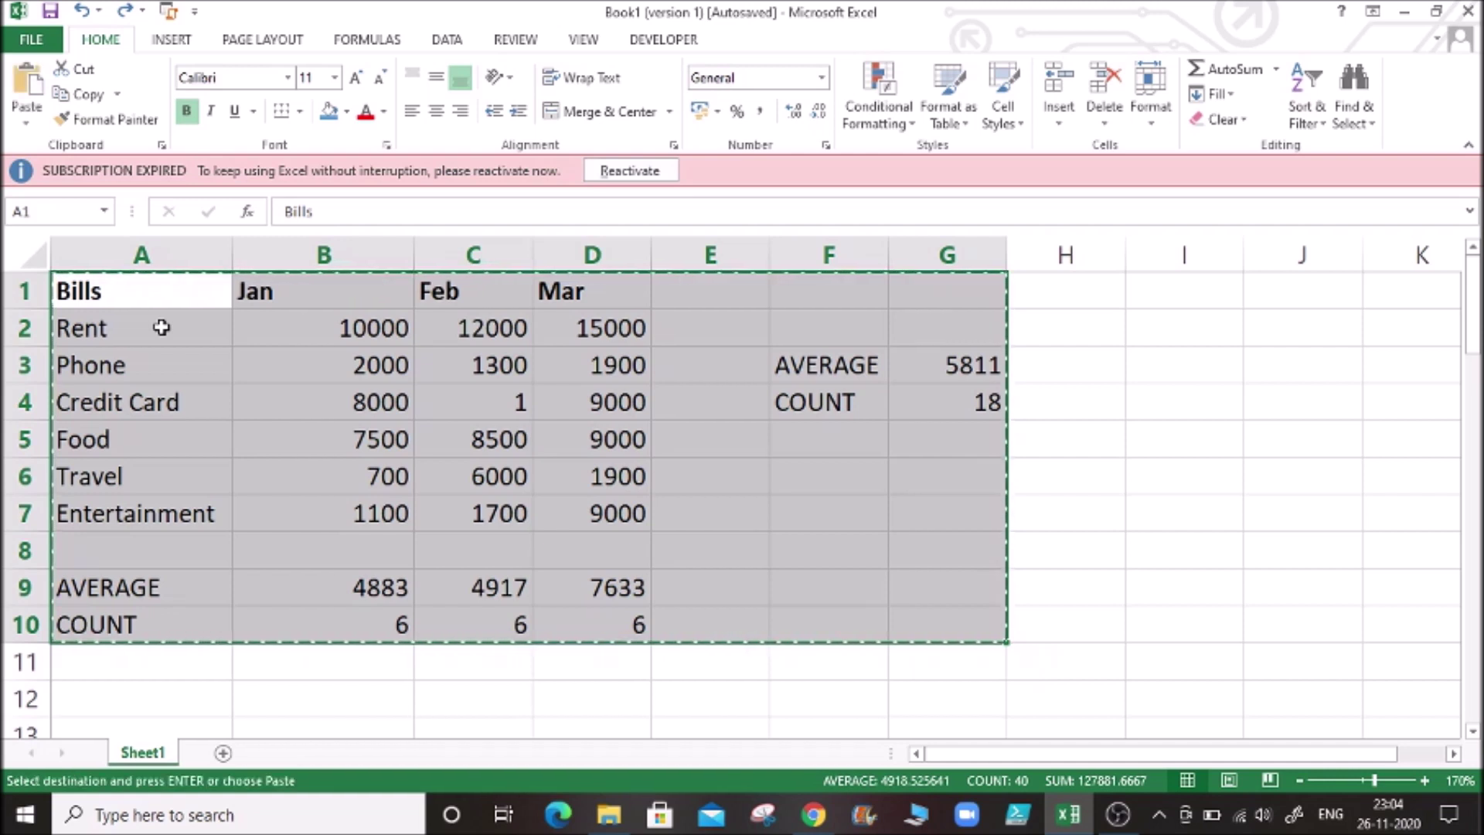
left_click(1175, 289)
key("ctrl+v")
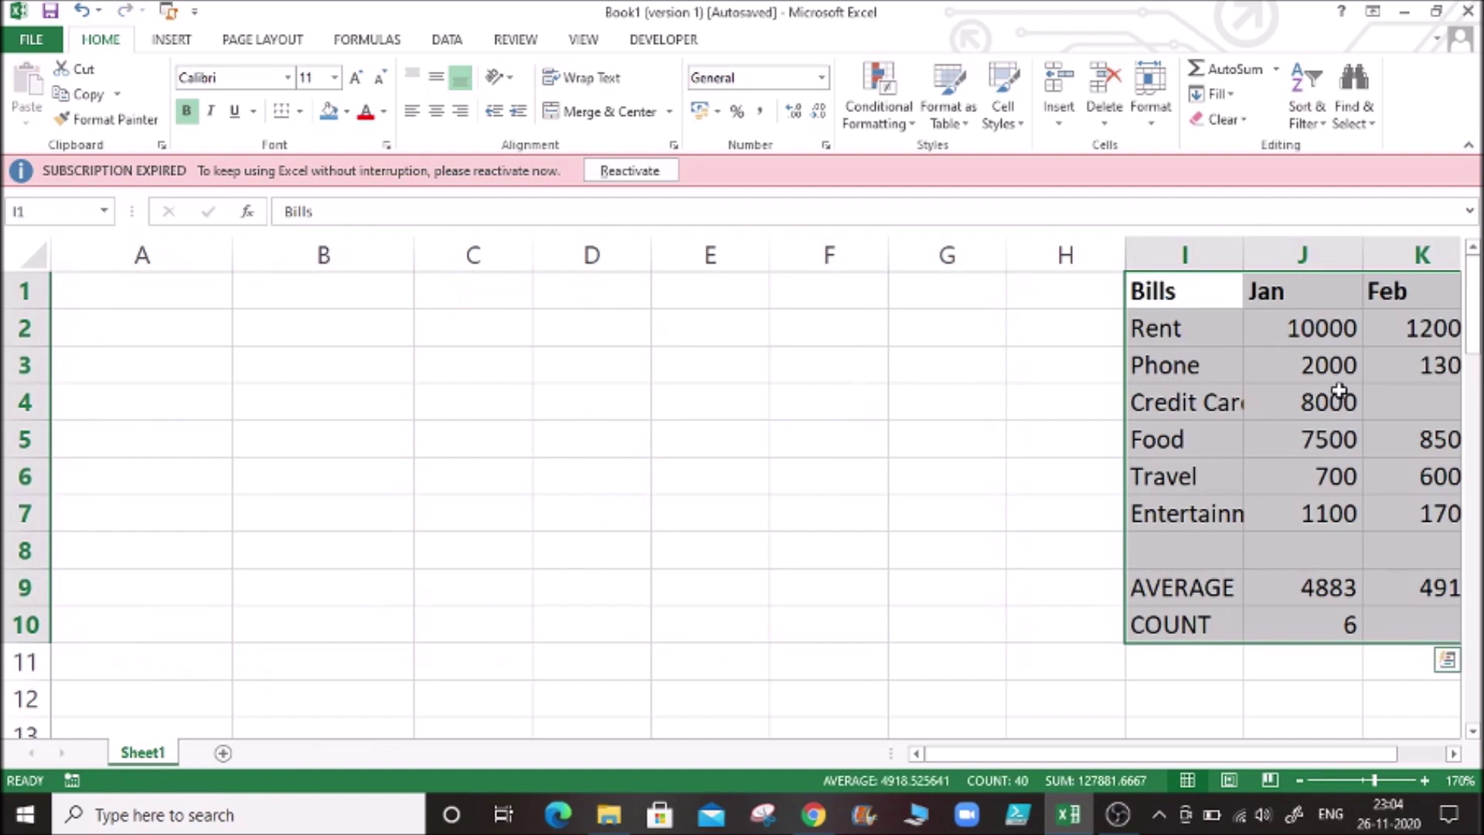
key("ctrl+z")
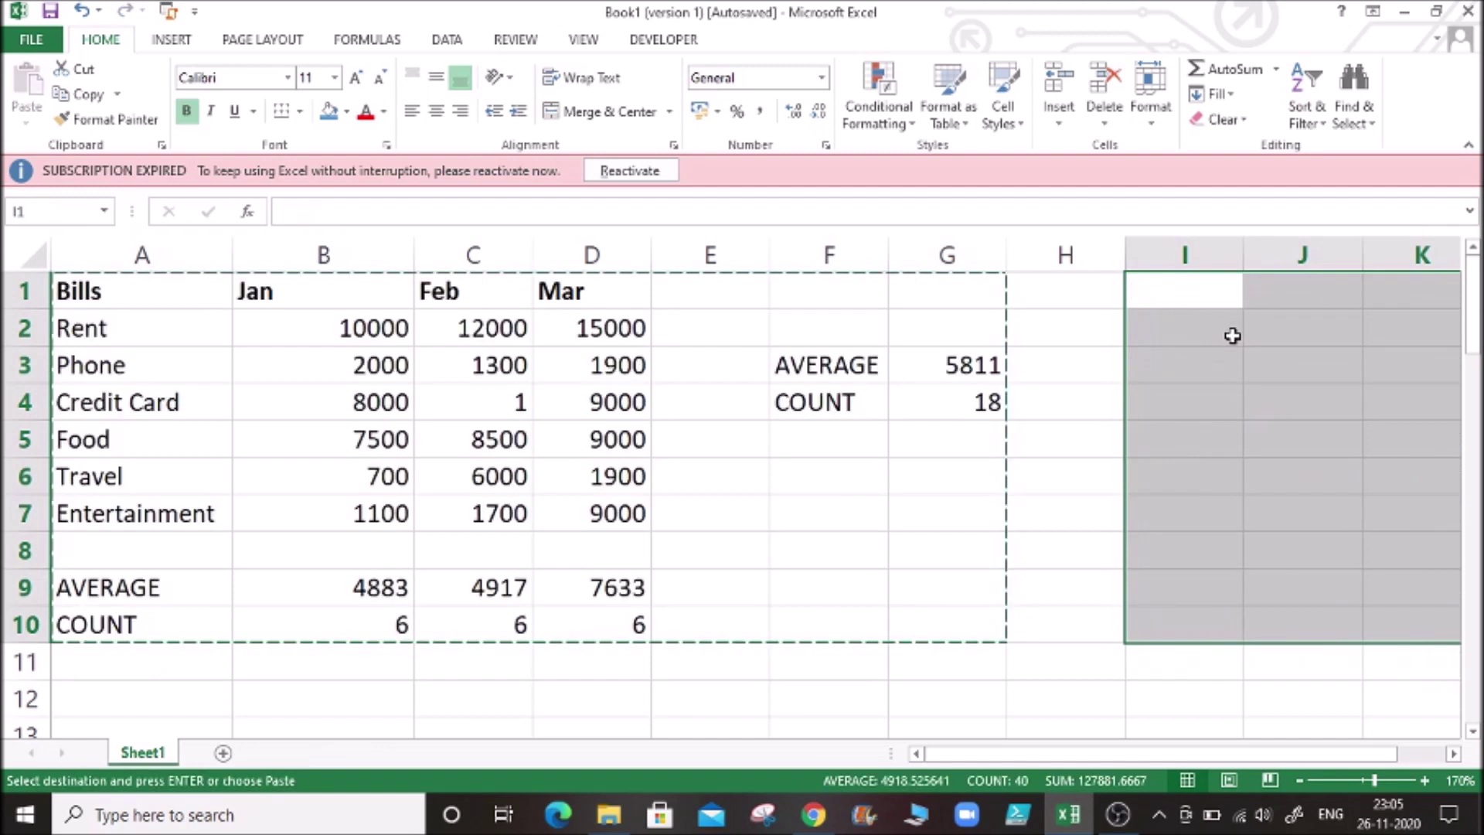
Add a second worksheet and switch back and forth between it and Sheet1, ending on Sheet1
left_click(500, 665)
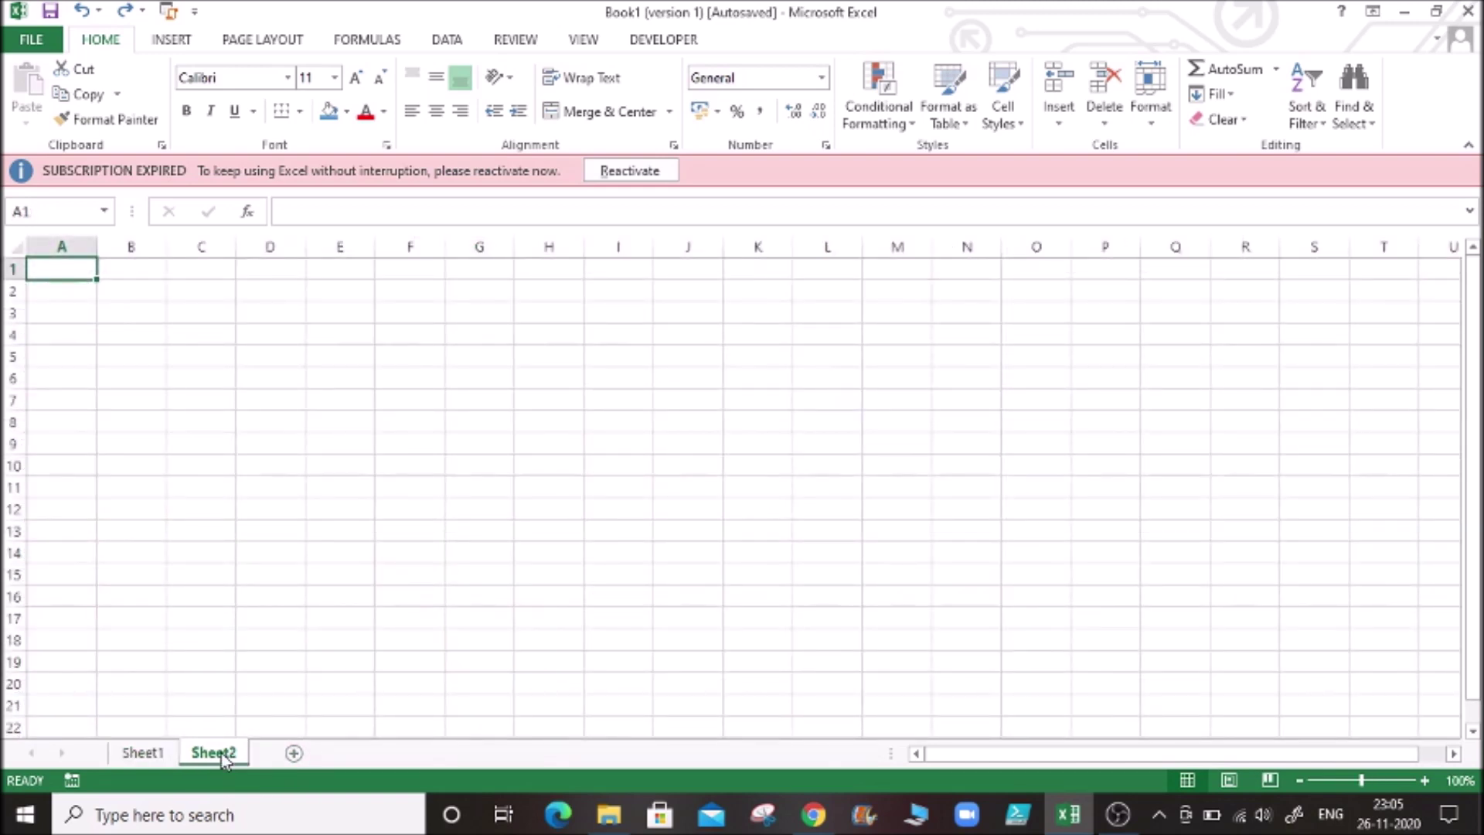
left_click(151, 755)
left_click(225, 751)
left_click(149, 754)
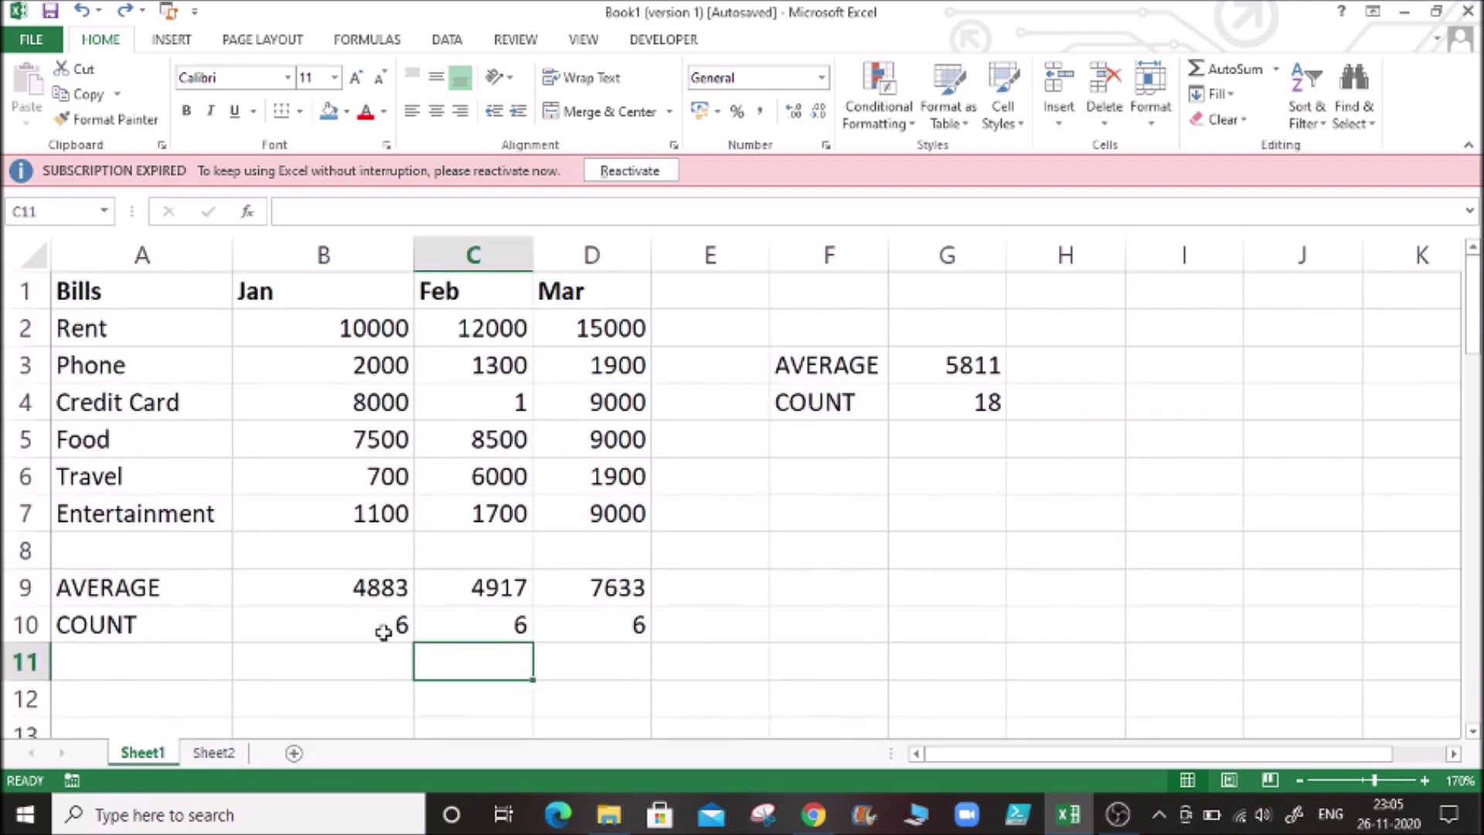
Copy the range A1:G11 from Sheet1 and paste it into Sheet2 starting at A1
left_click(234, 756)
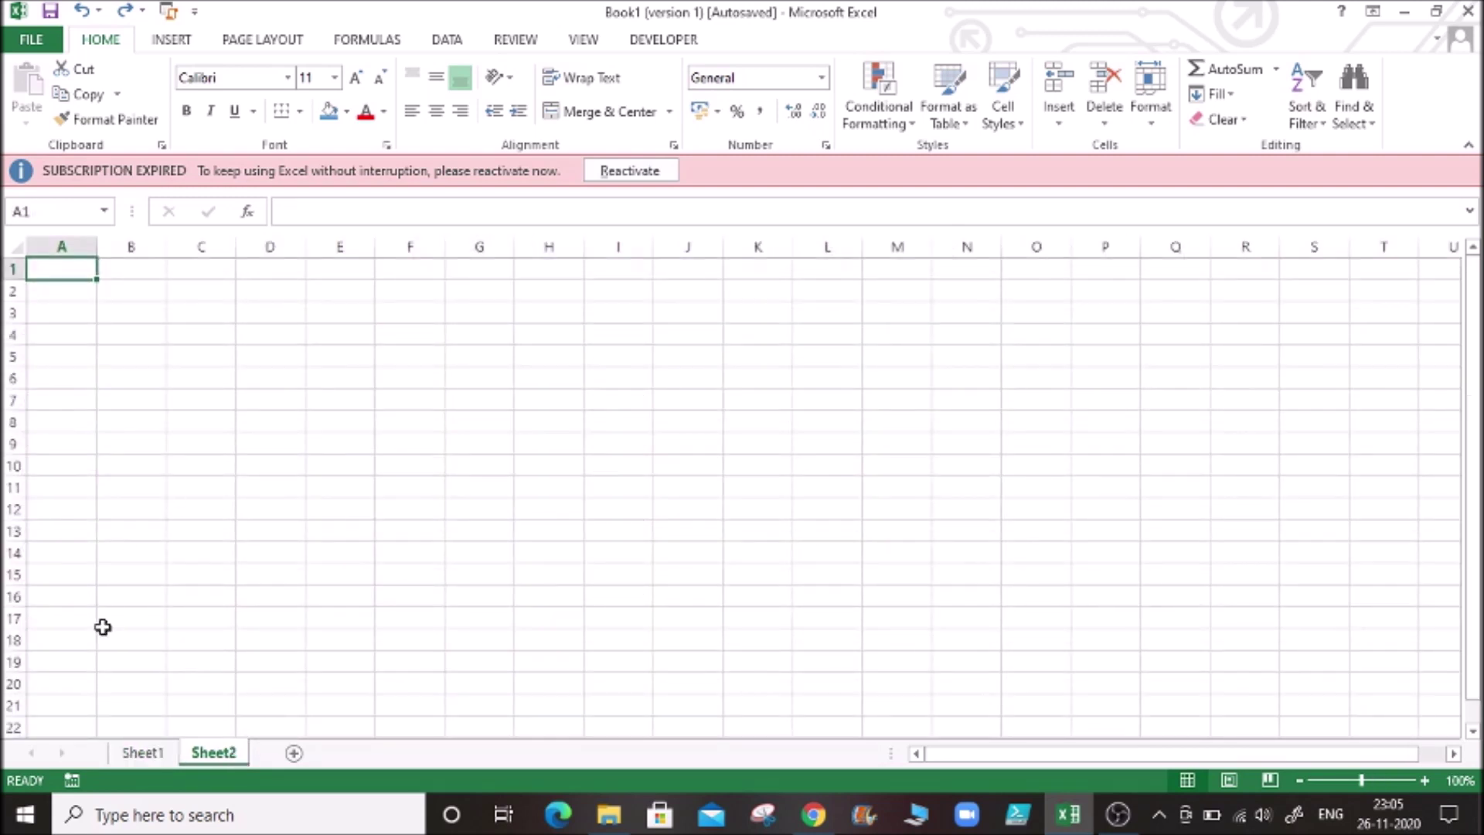
left_click(139, 754)
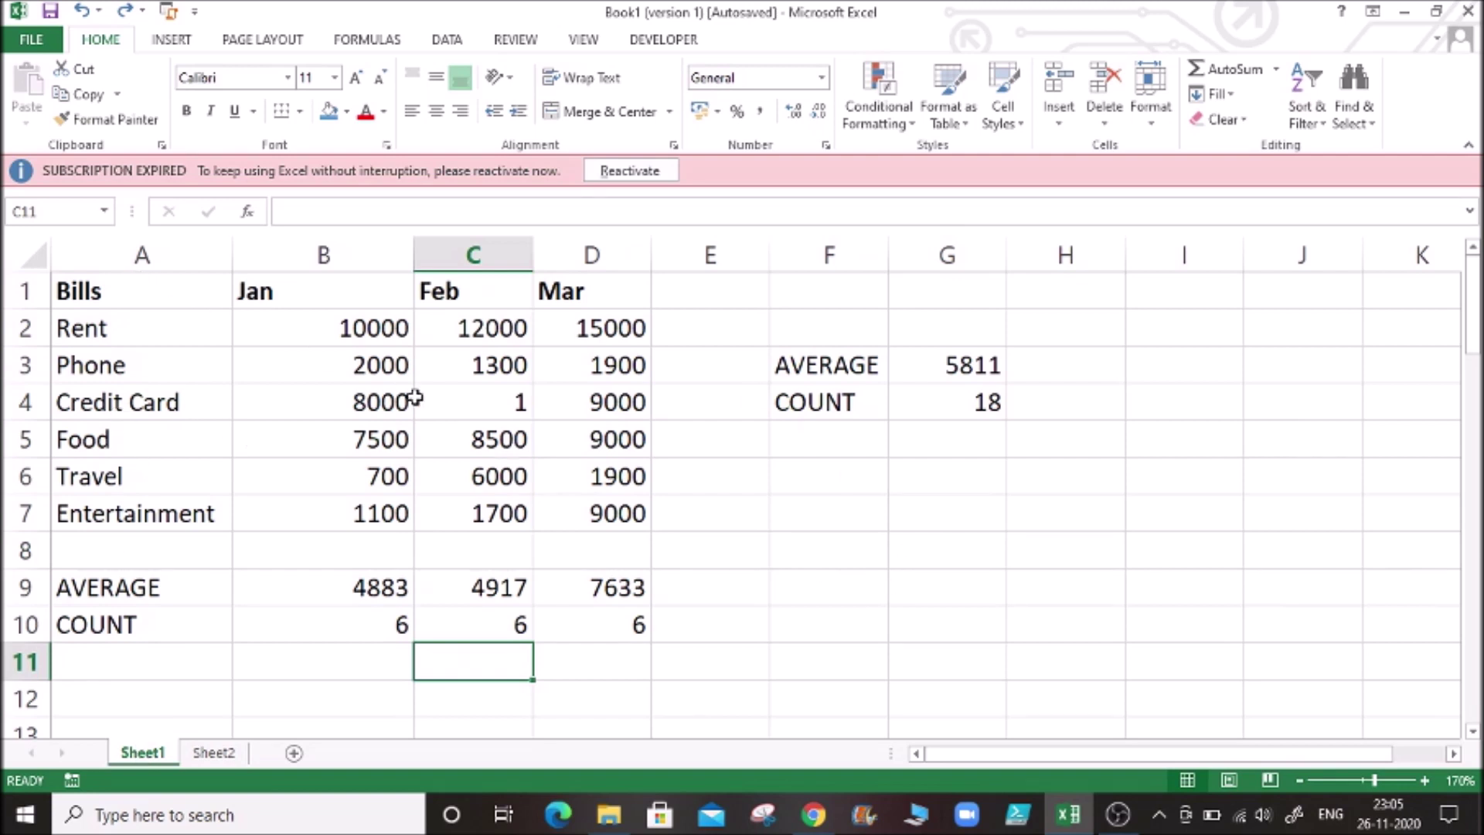
left_click(156, 289)
key("shift+Right")
key("shift+Right")
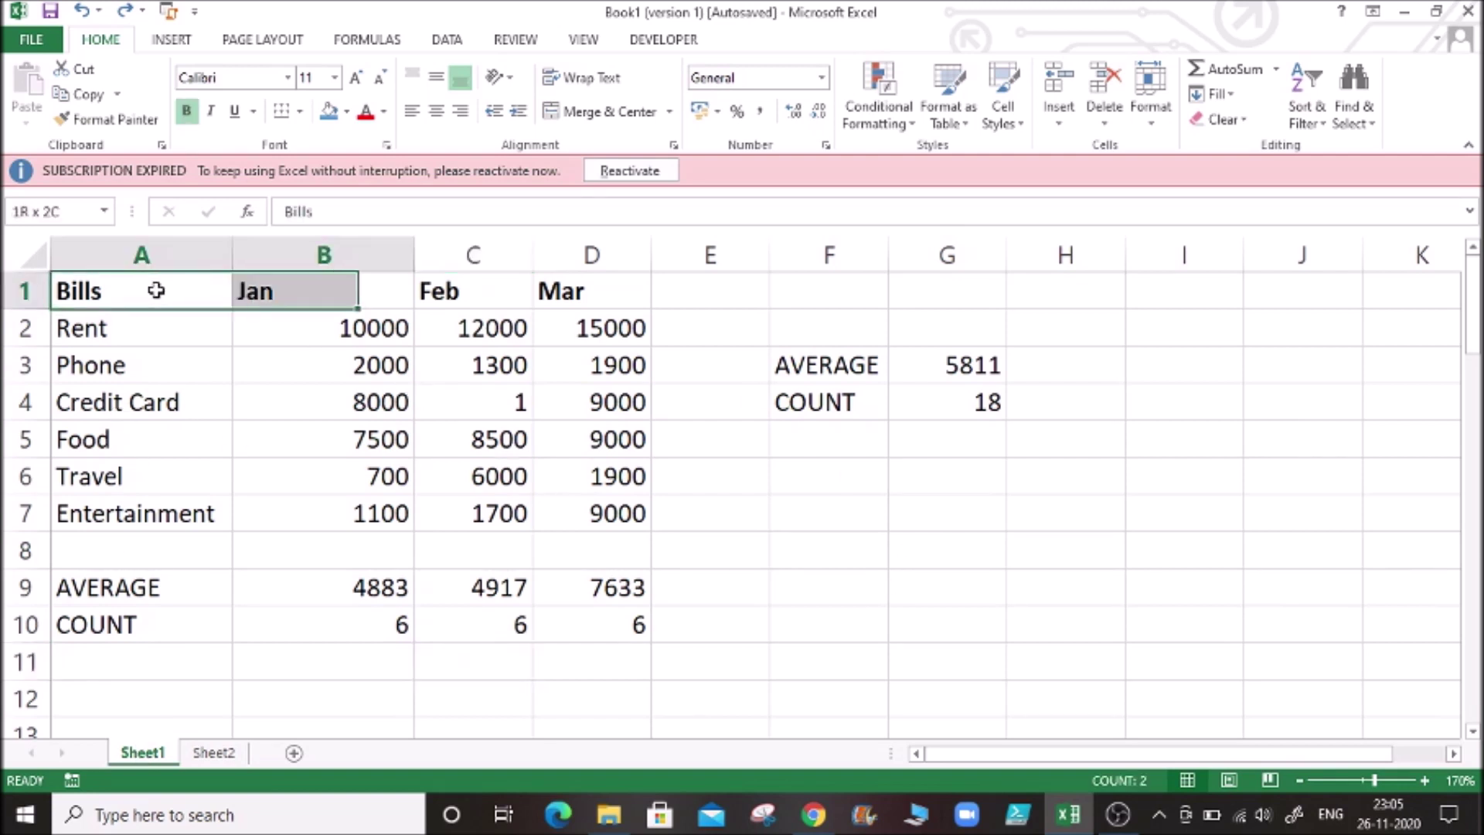
key("shift+Right")
key("shift+Right")
key("shift+Right")
key("shift+Right")
key("shift+Down")
key("shift+Down")
key("shift+Down")
key("shift+Down")
key("shift+Down")
key("shift+Down")
key("shift+Down")
key("shift+Down")
key("shift+Down")
key("shift+Down")
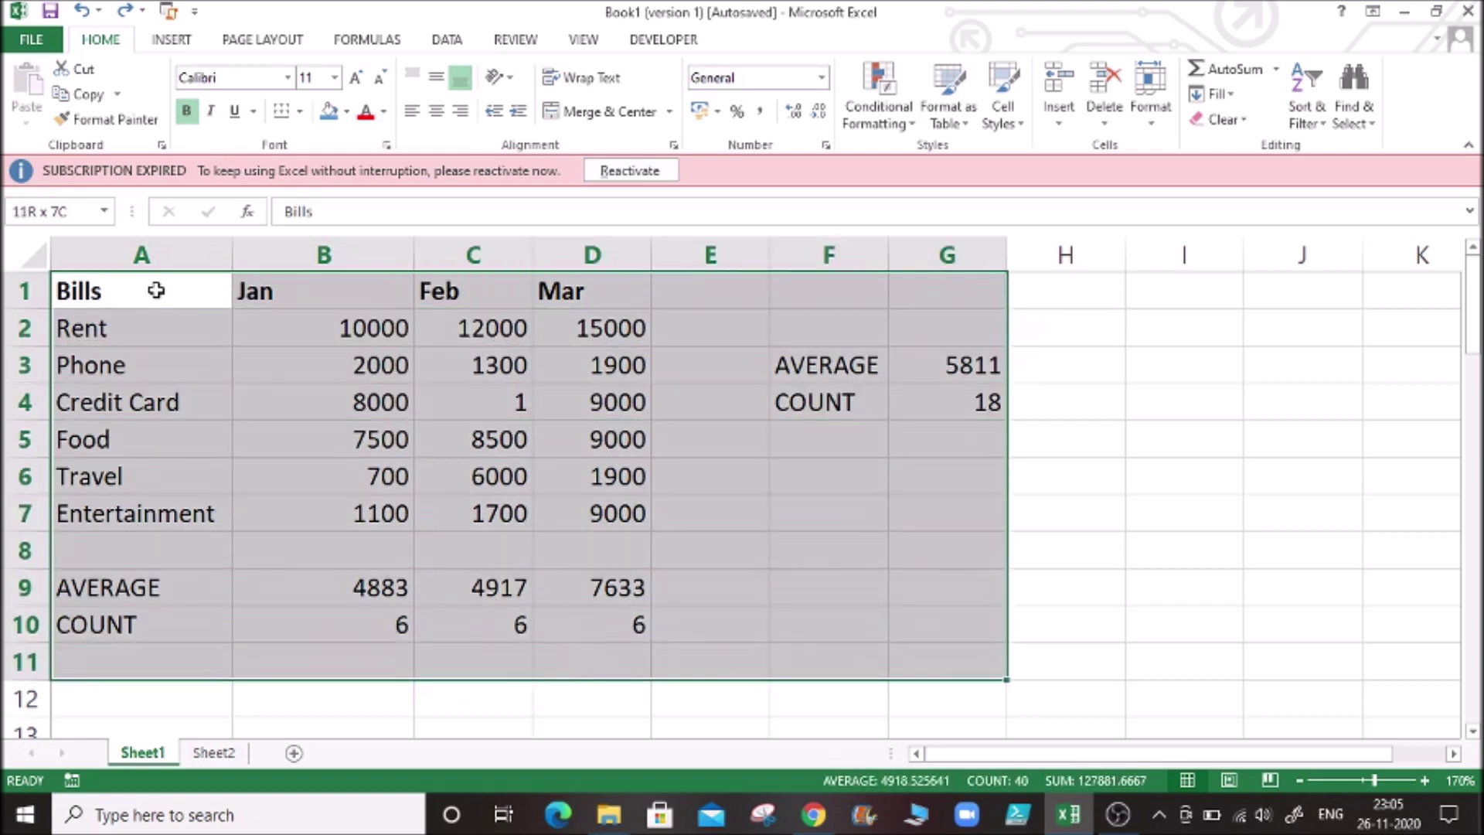
key("ctrl+c")
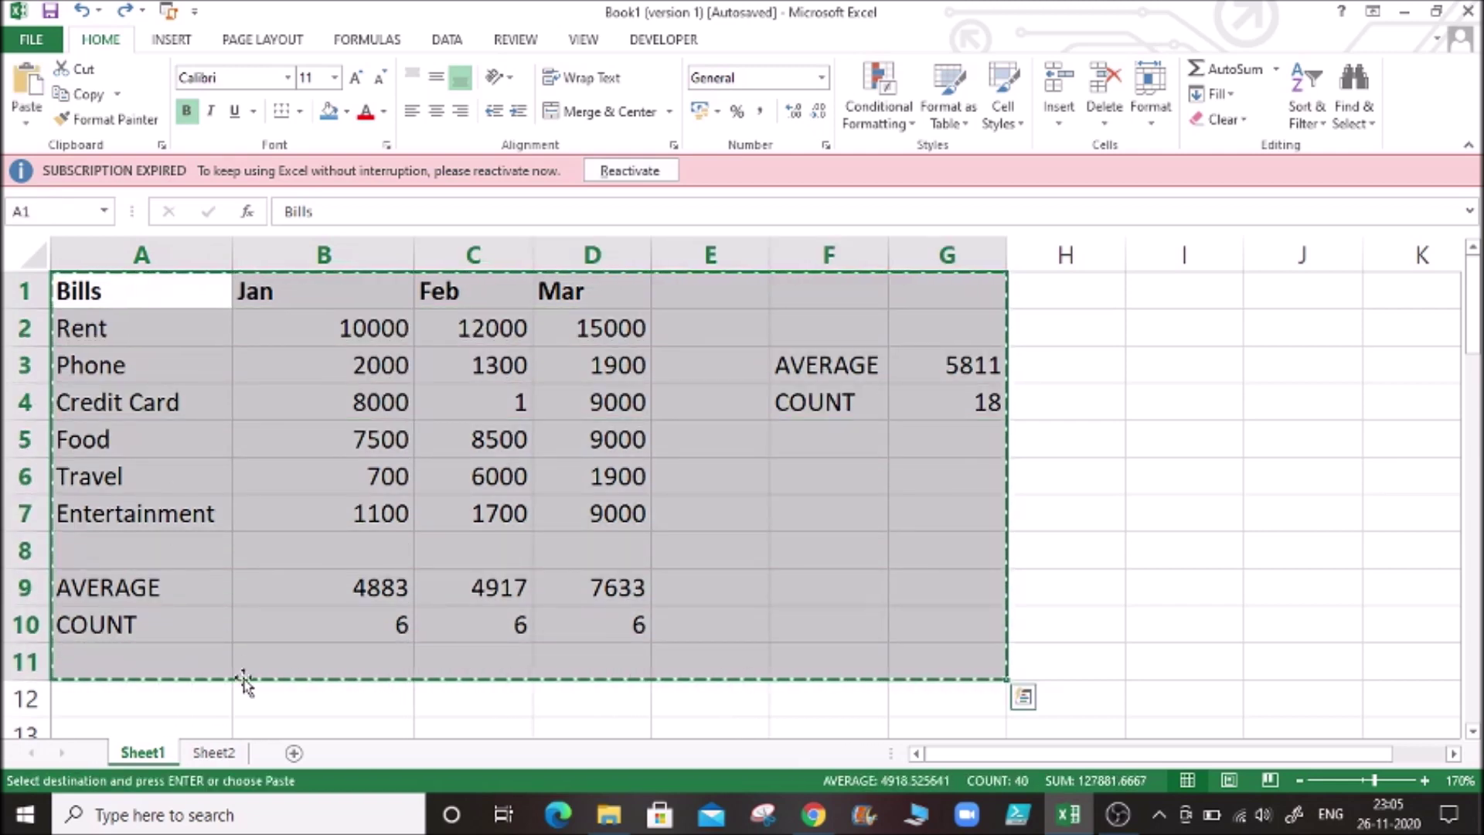
left_click(215, 753)
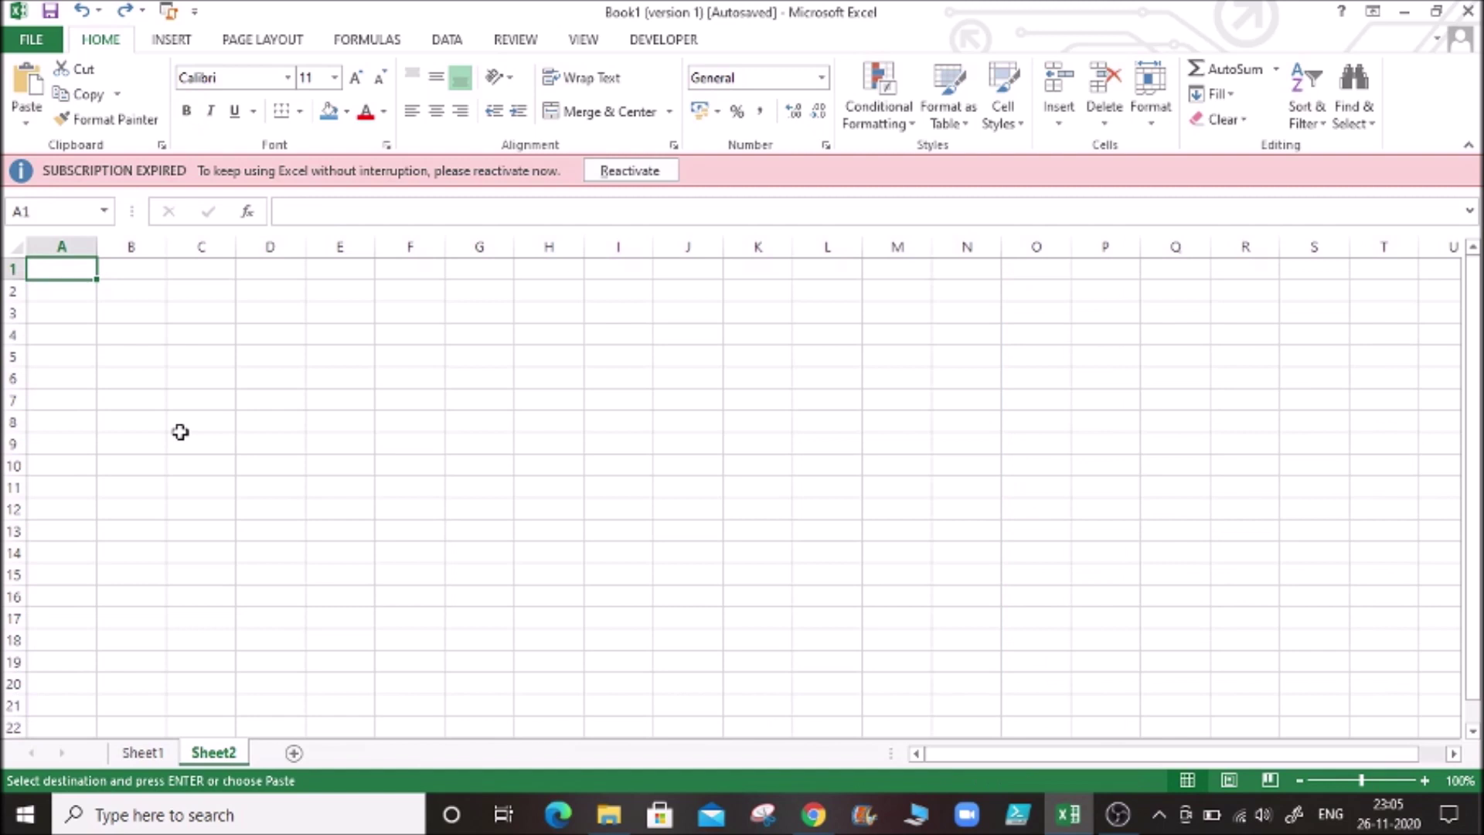
key("ctrl+v")
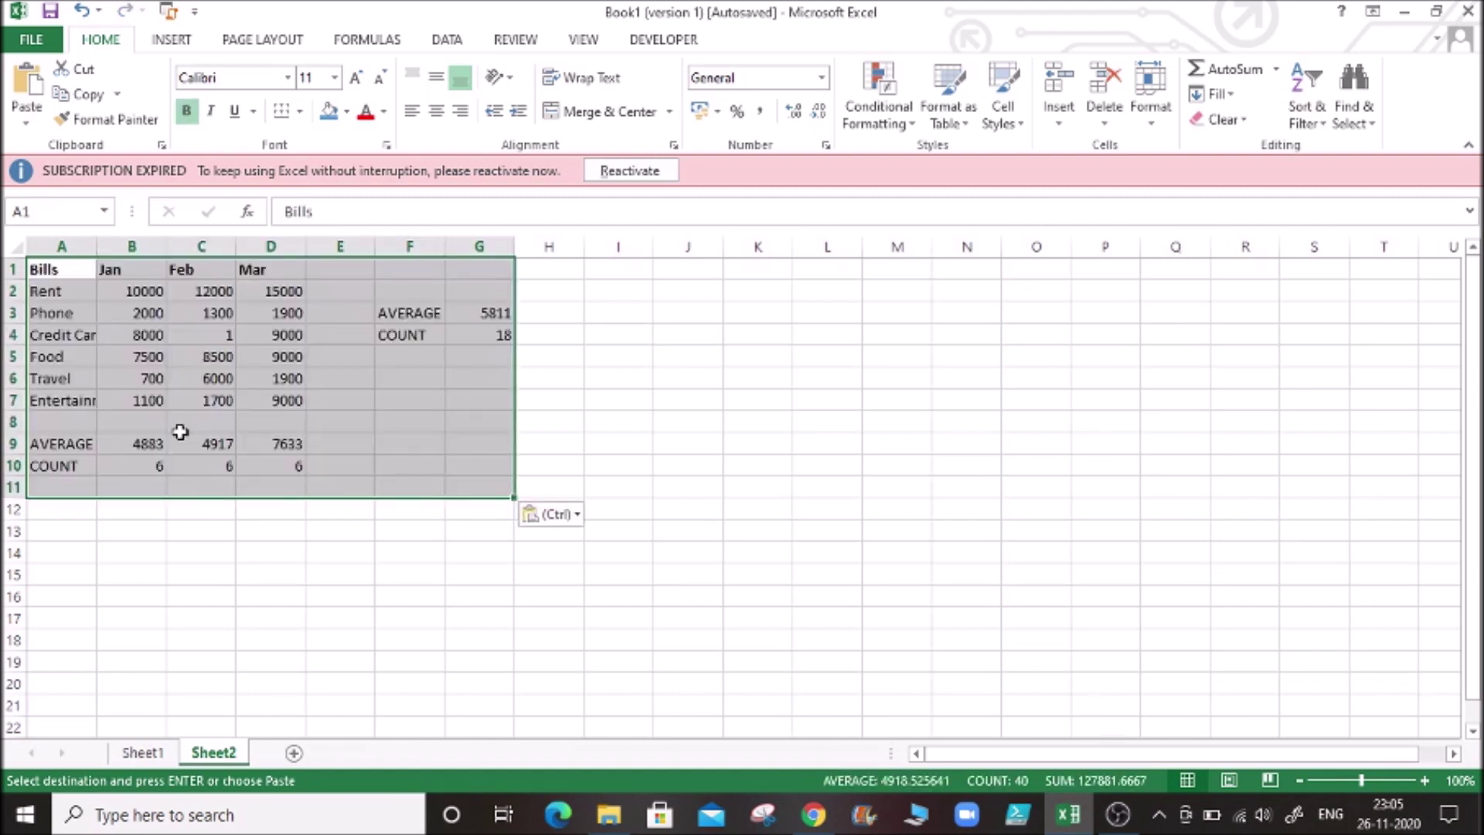
Undo the paste on Sheet2, return to Sheet1 and cancel the pending copy
key("ctrl+z")
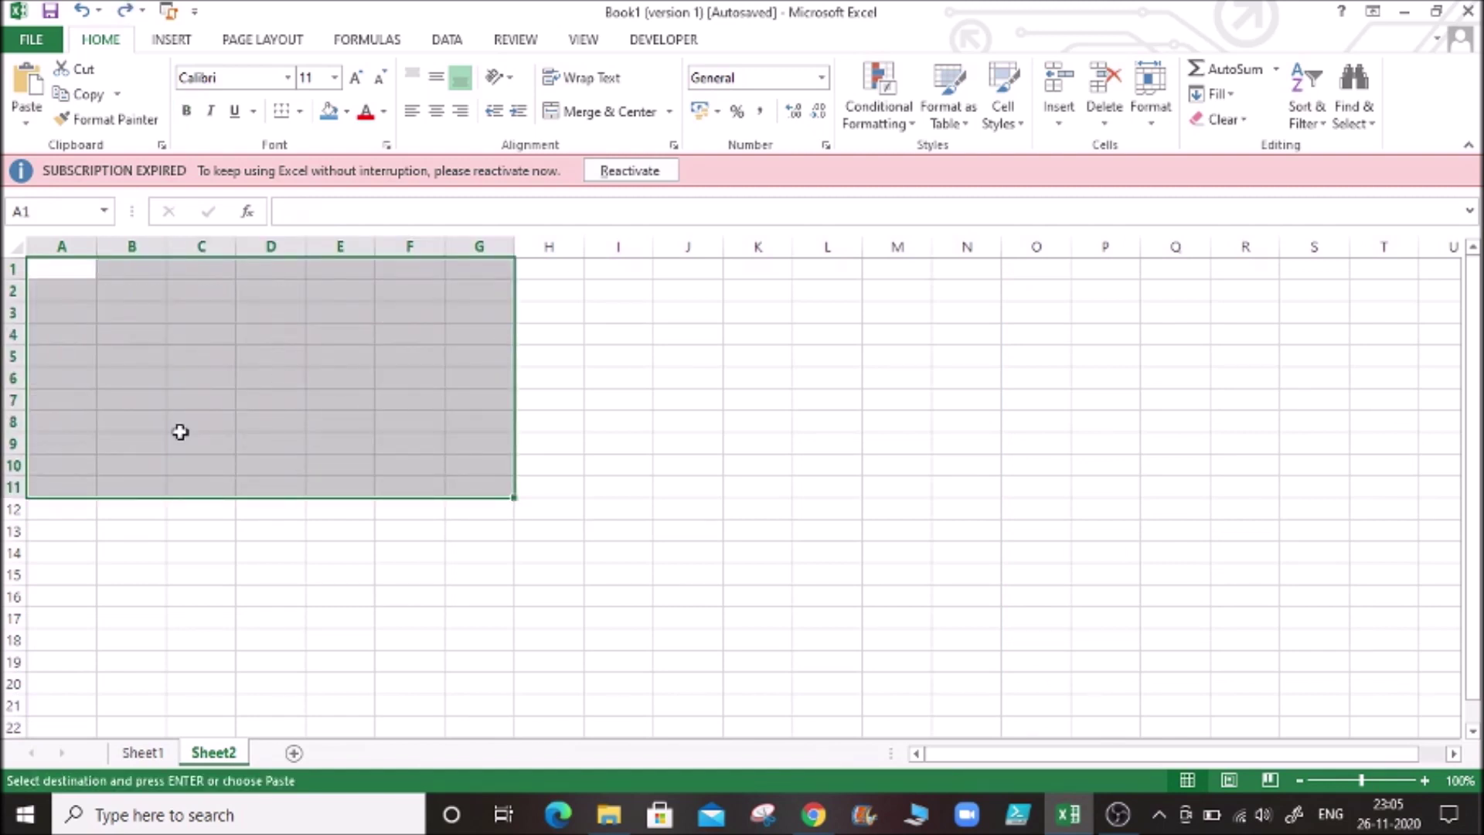
left_click(151, 757)
left_click(379, 542)
key("Escape")
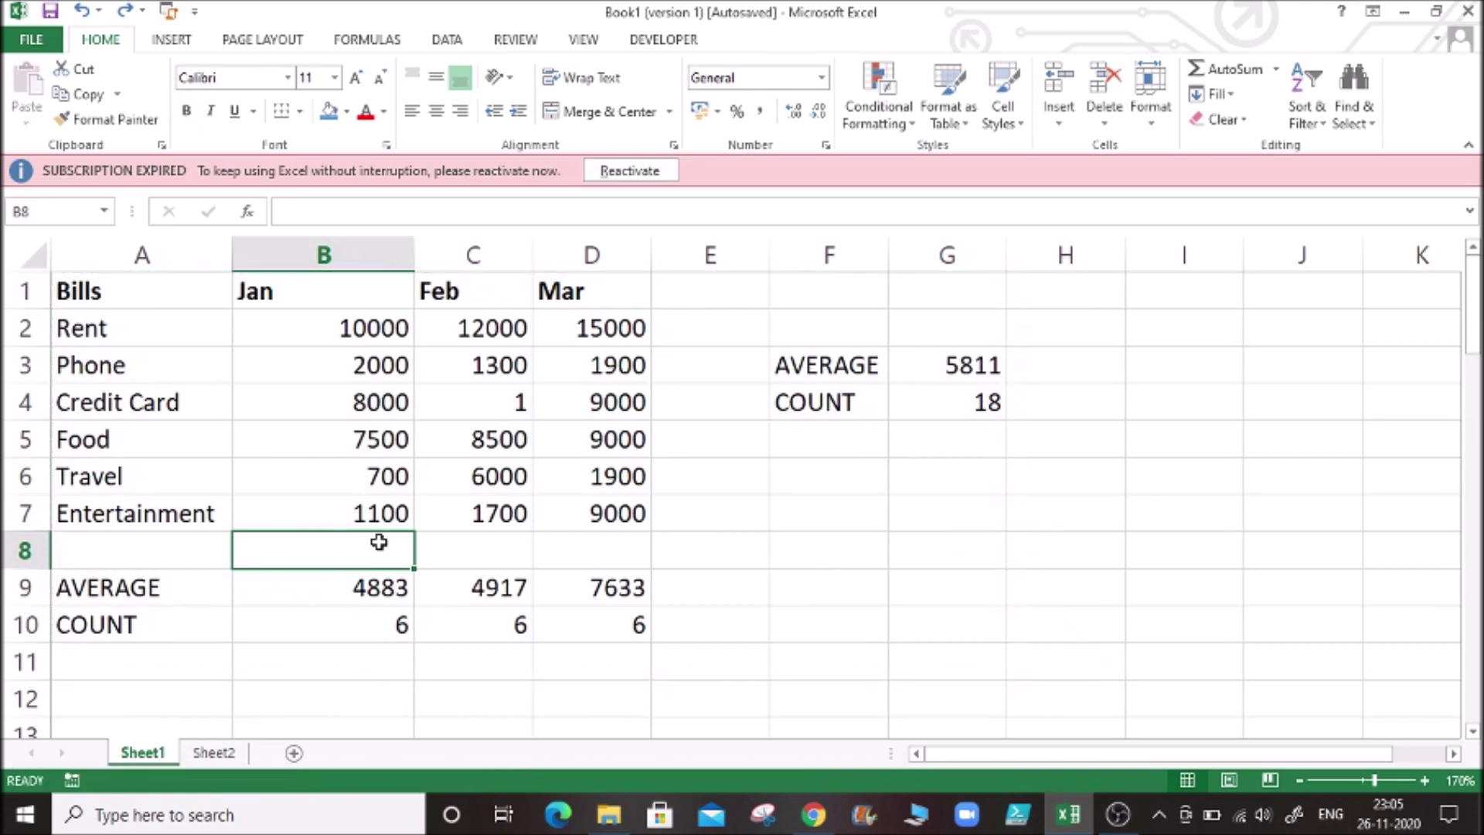
left_click(301, 442)
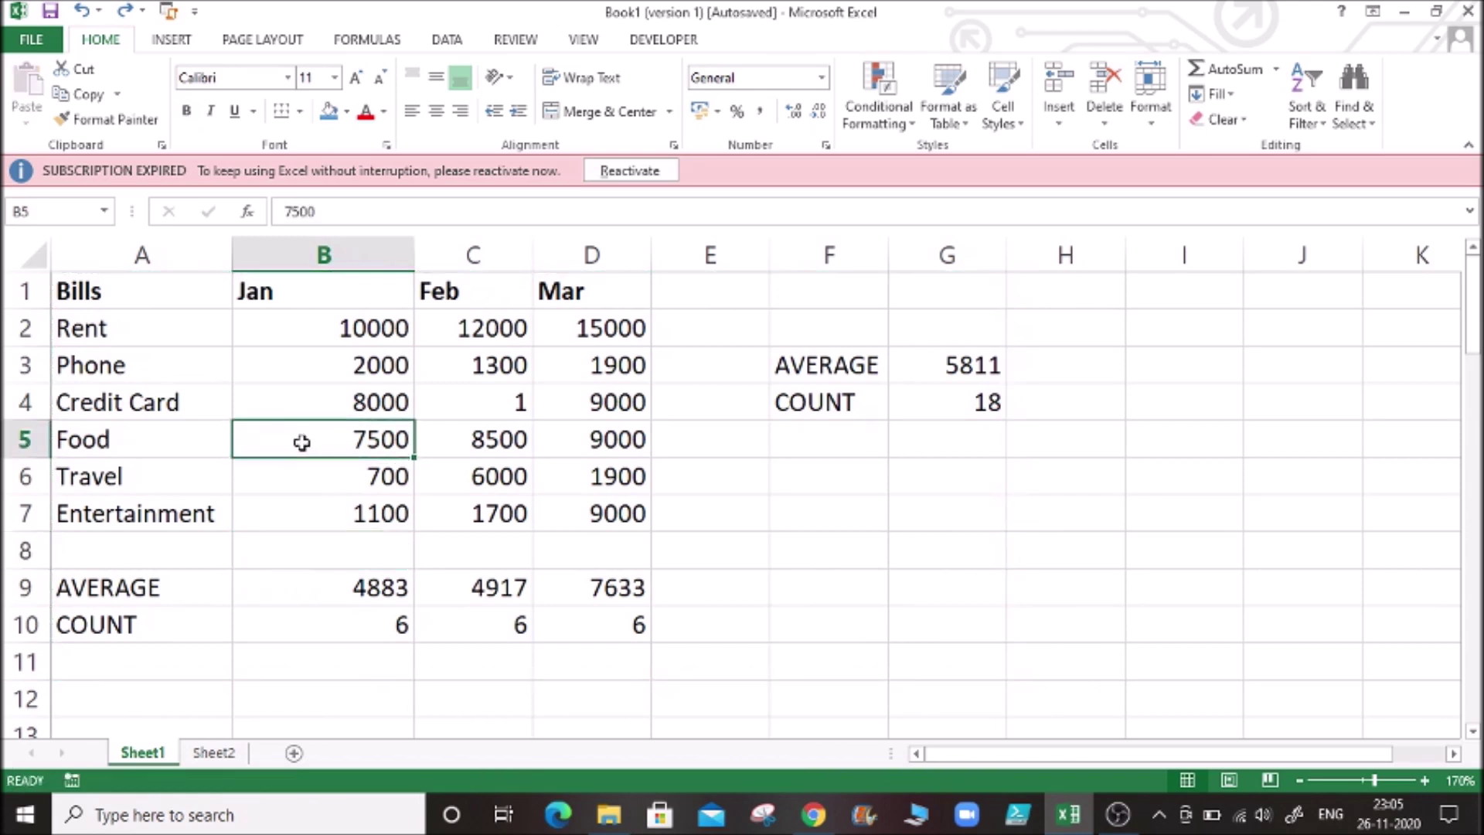
Copy all cells of Sheet1 and paste them into Sheet2 starting at A1
left_click(27, 254)
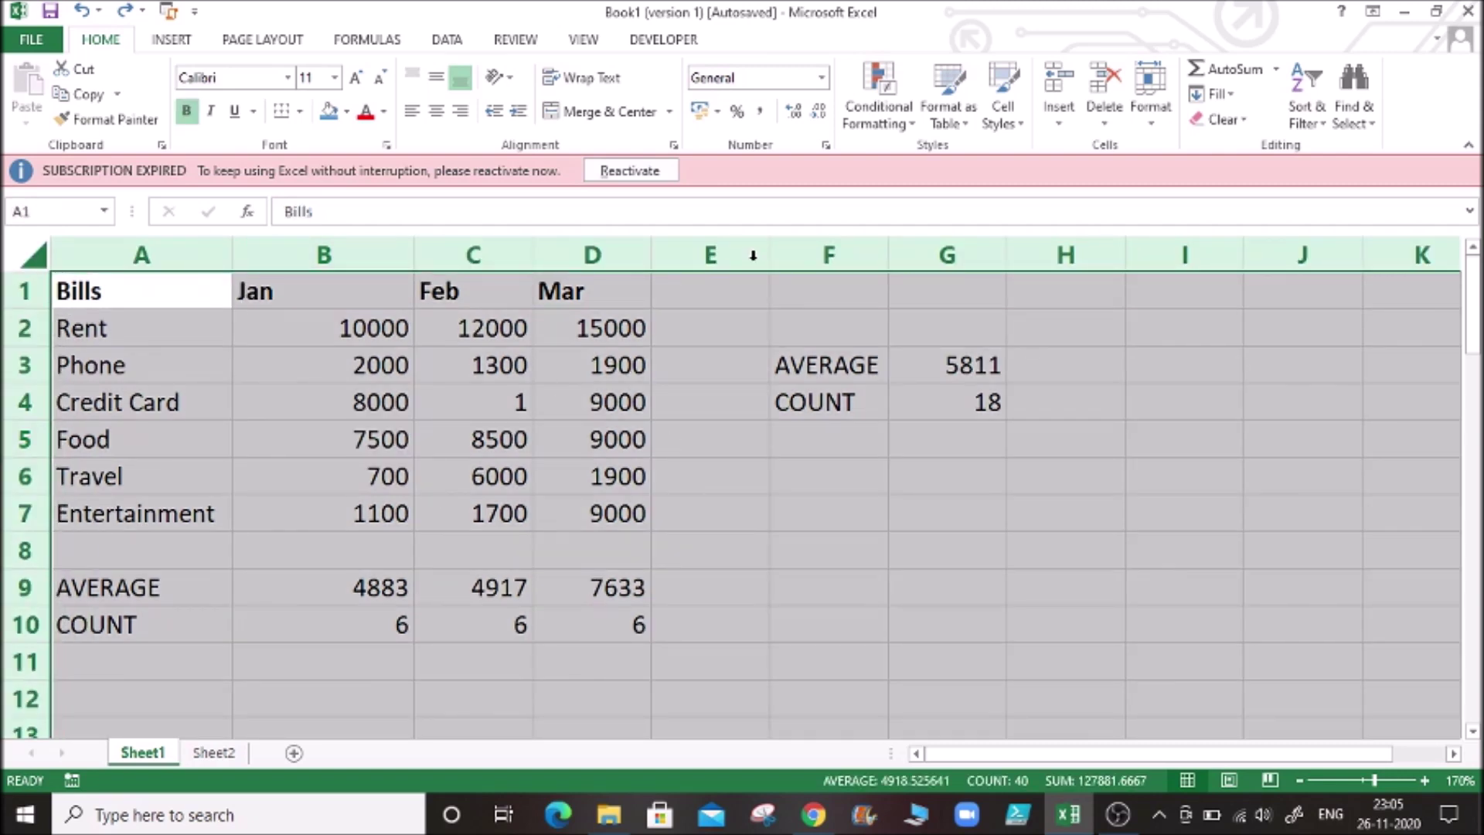
key("ctrl+c")
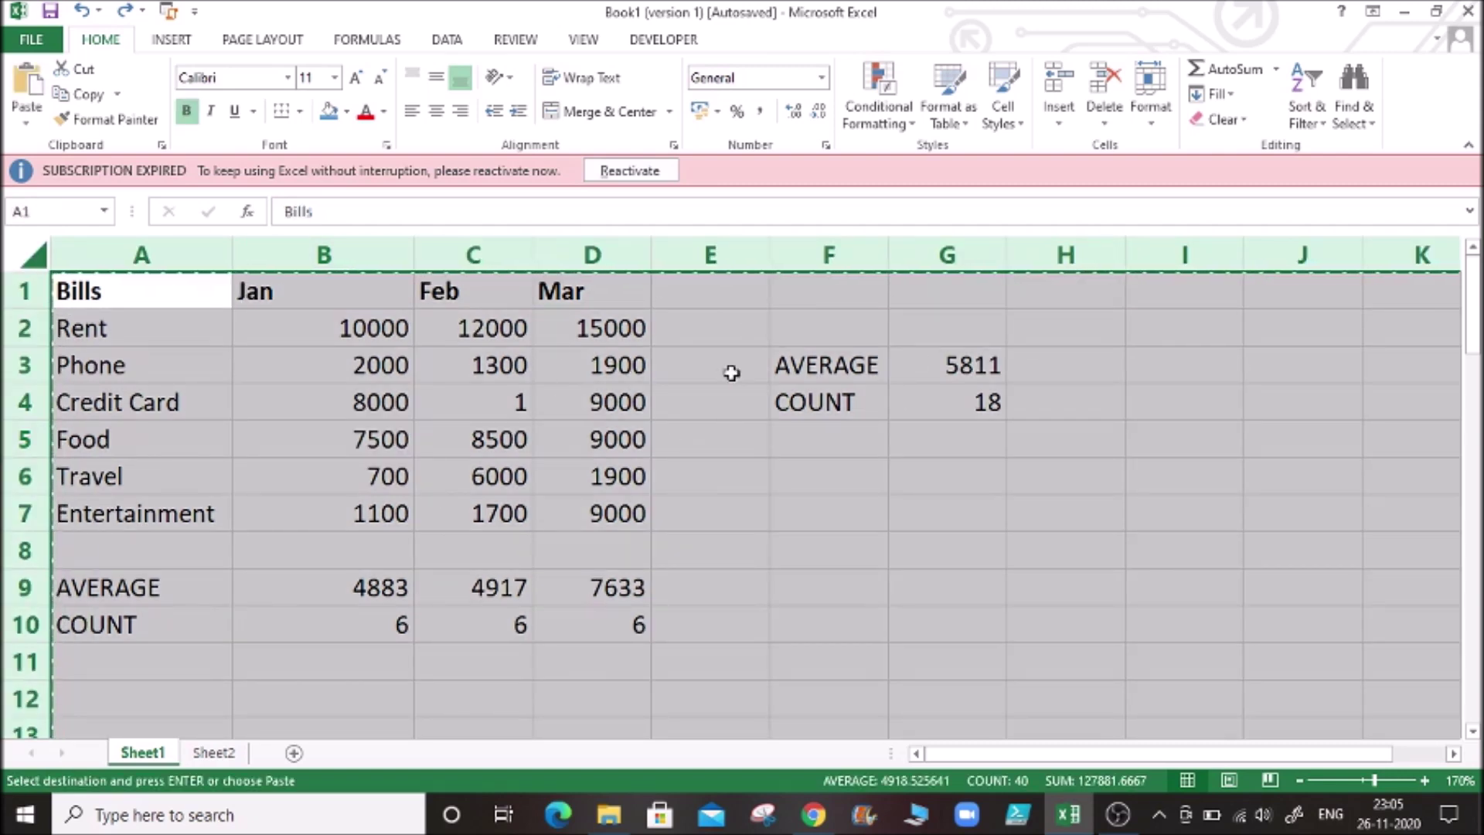
left_click(225, 759)
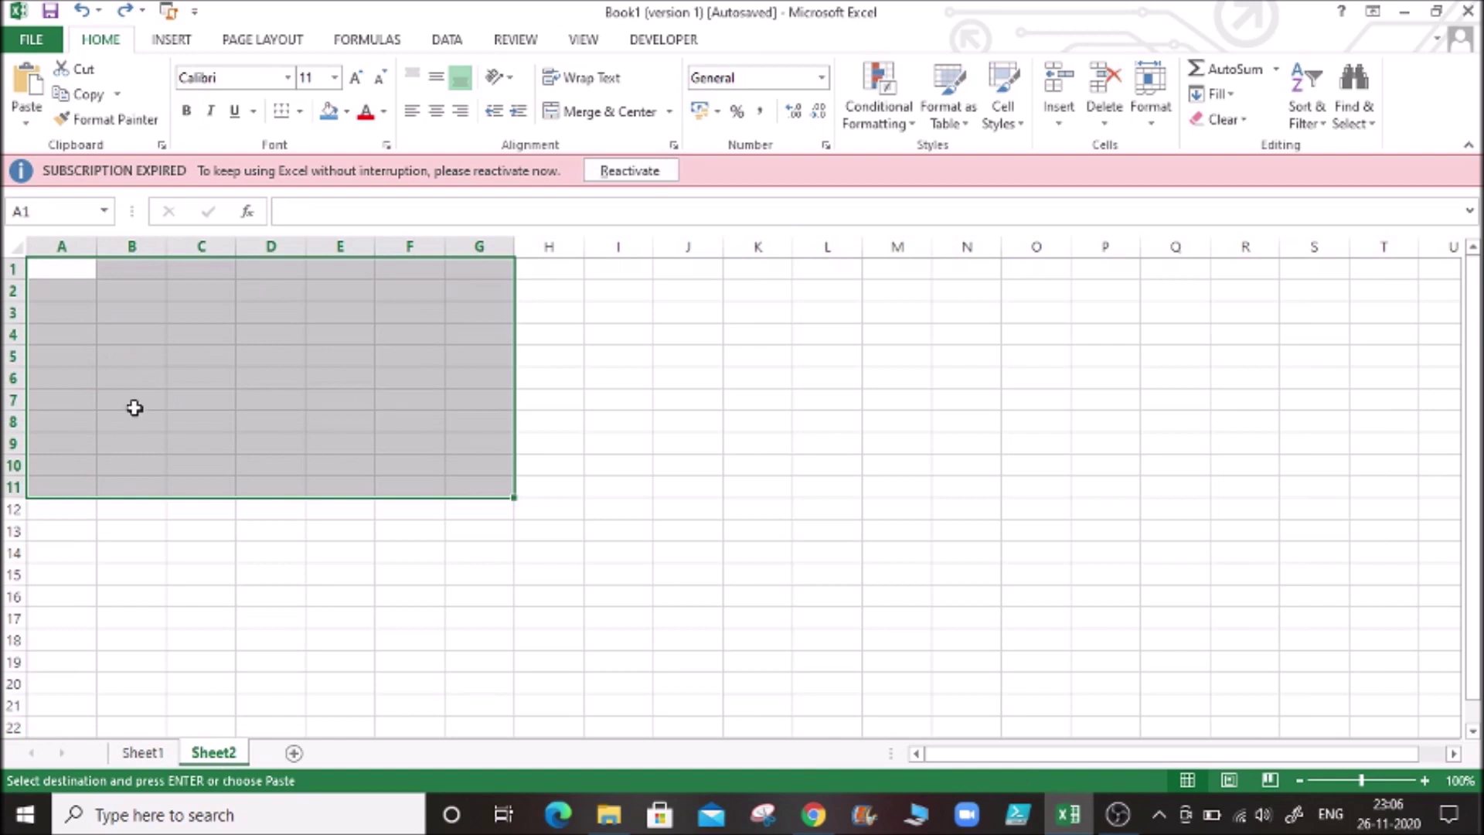
left_click(74, 272)
key("ctrl+v")
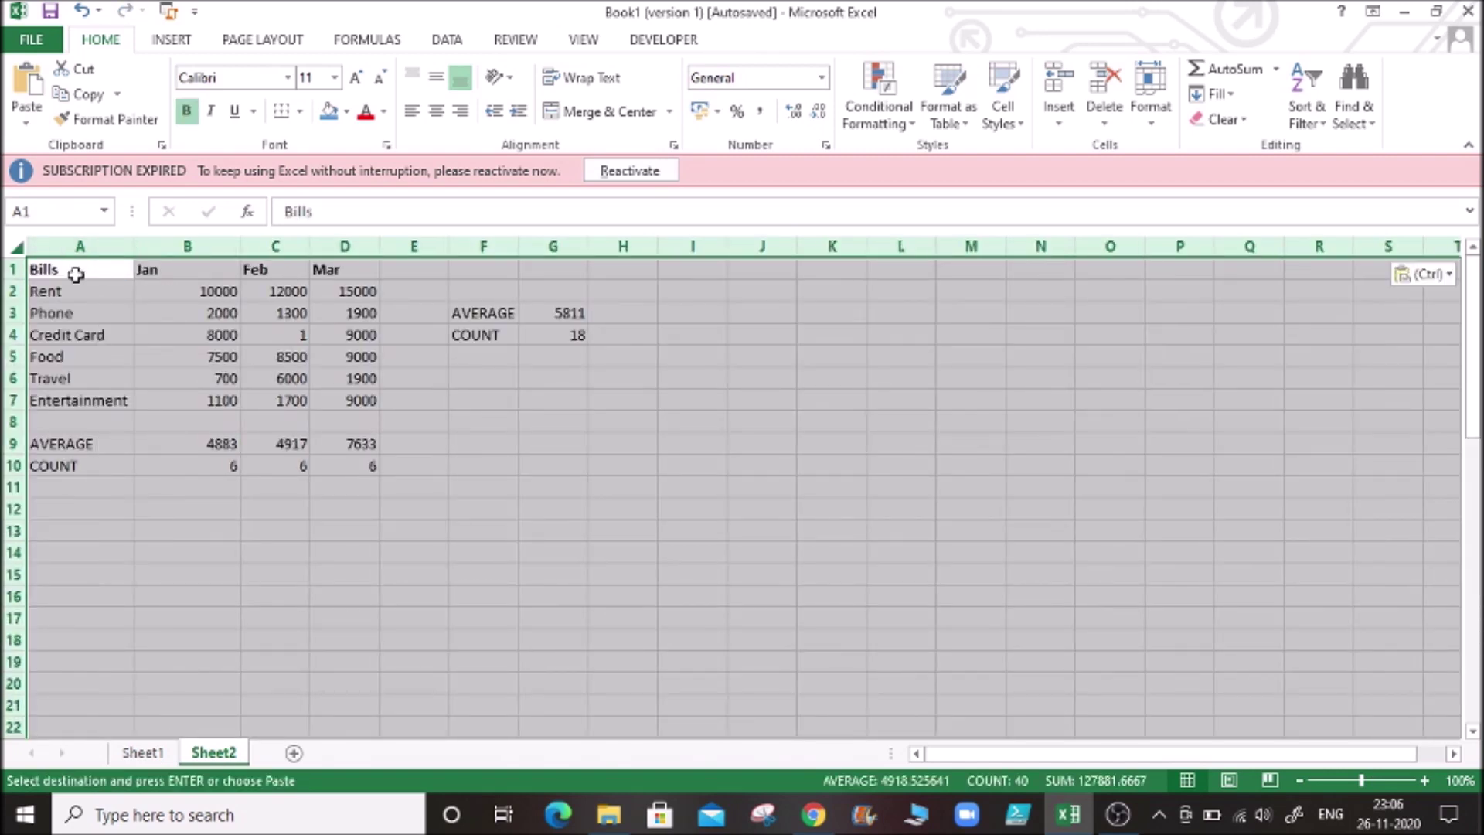
left_click(161, 485)
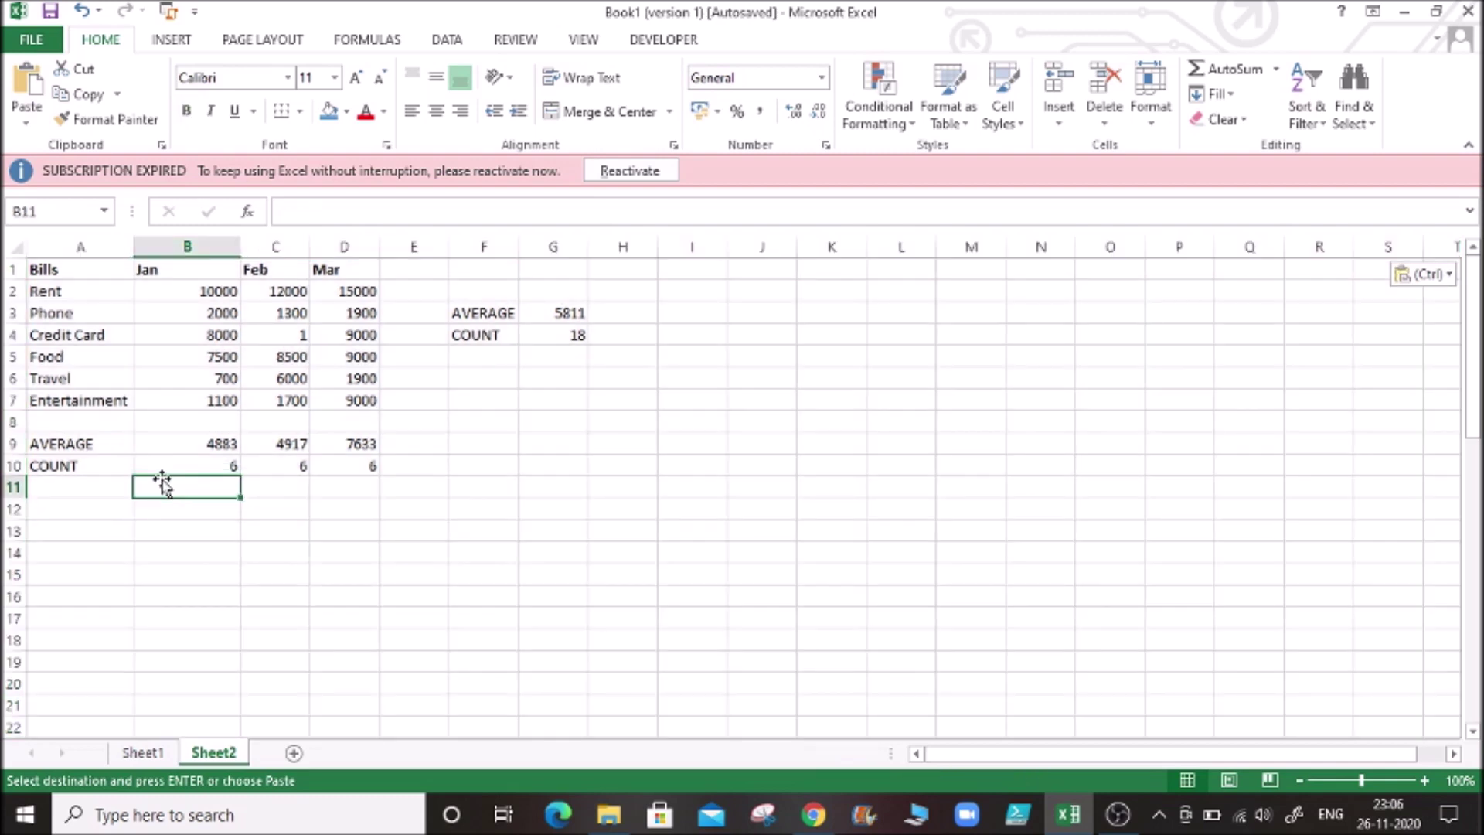
Delete the Sheet2 worksheet together with its data and clear the full-sheet selection on Sheet1
right_click(213, 759)
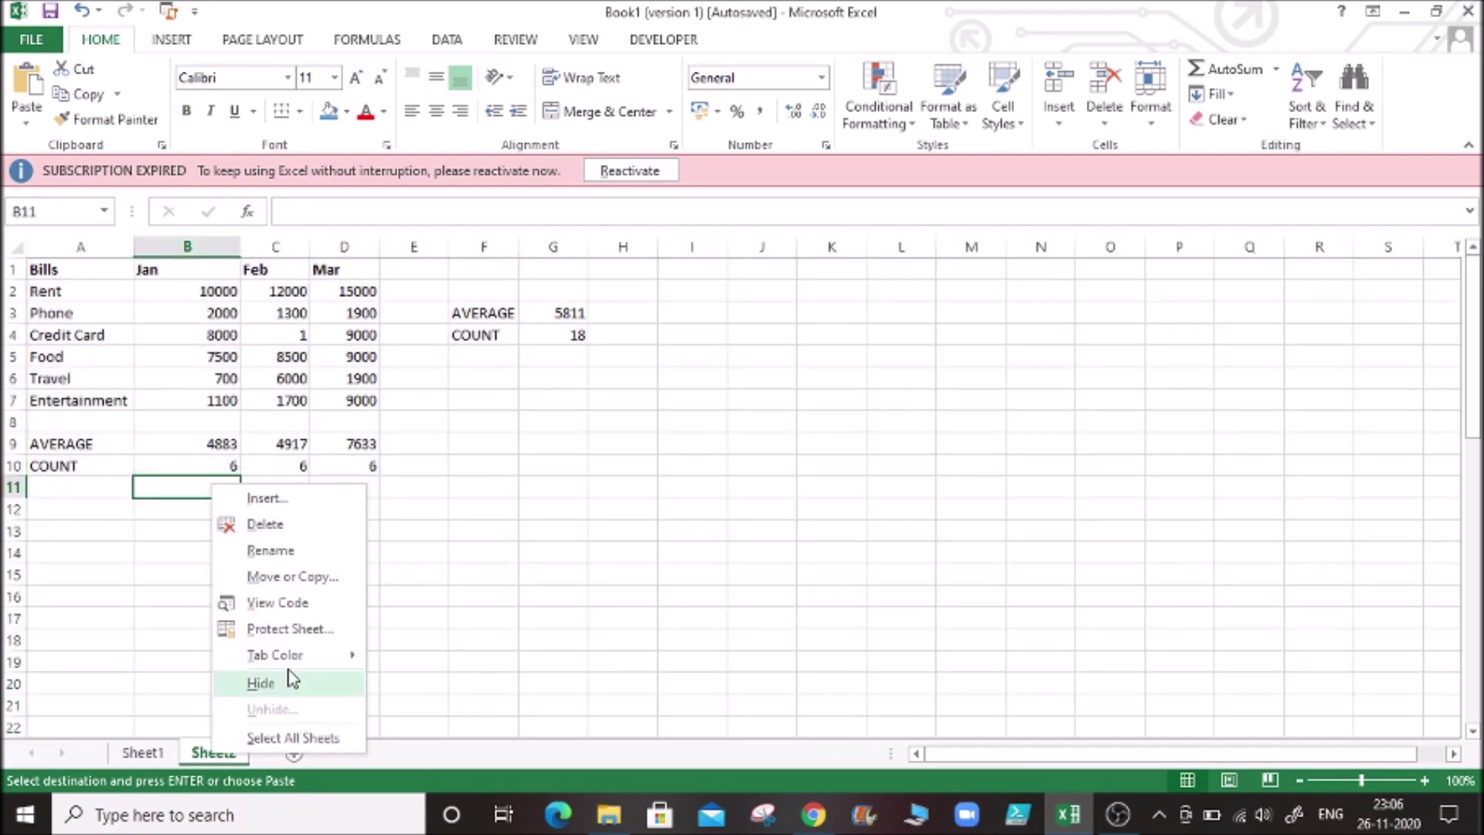
left_click(303, 524)
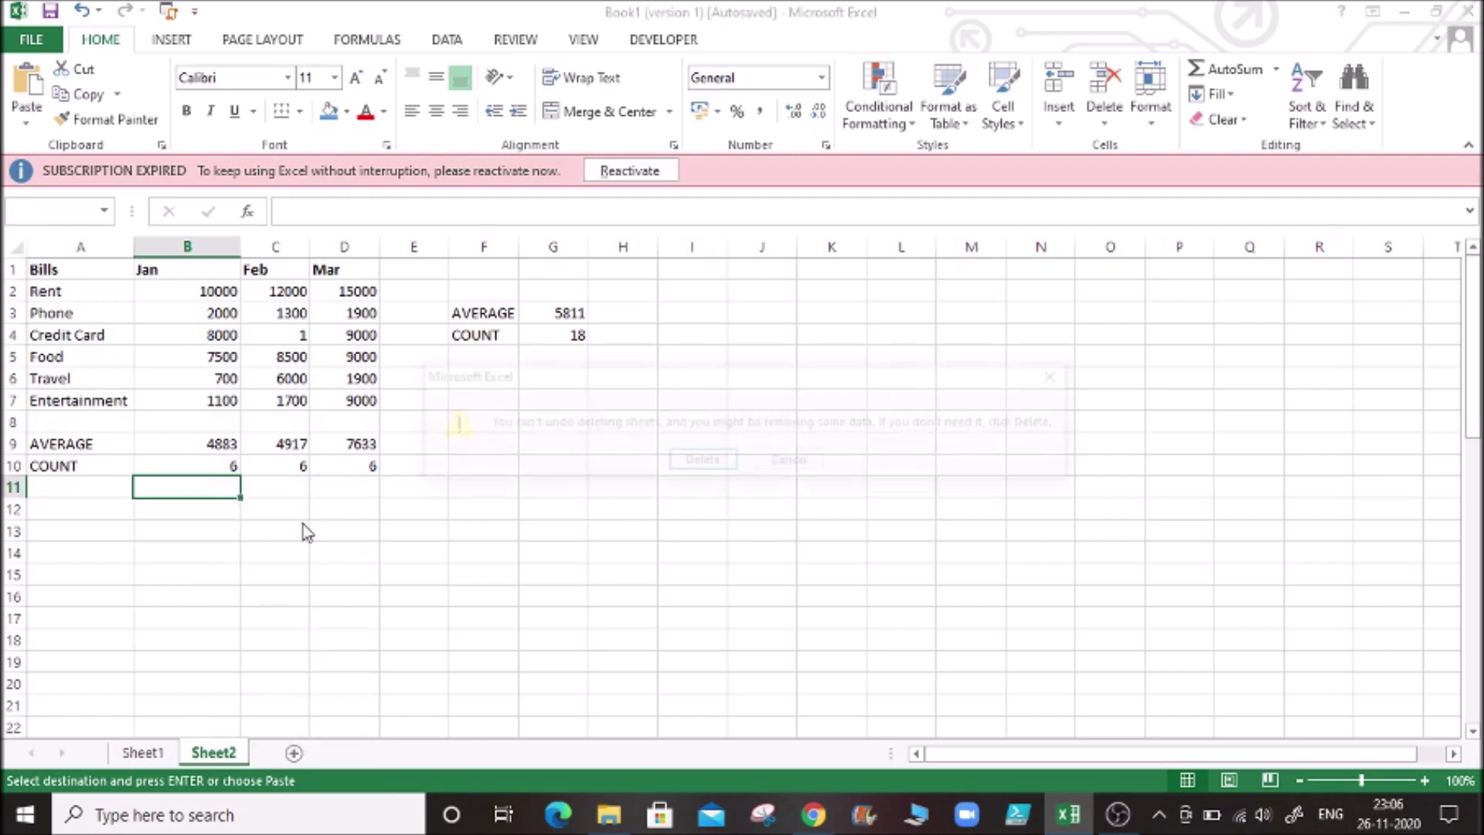
left_click(701, 462)
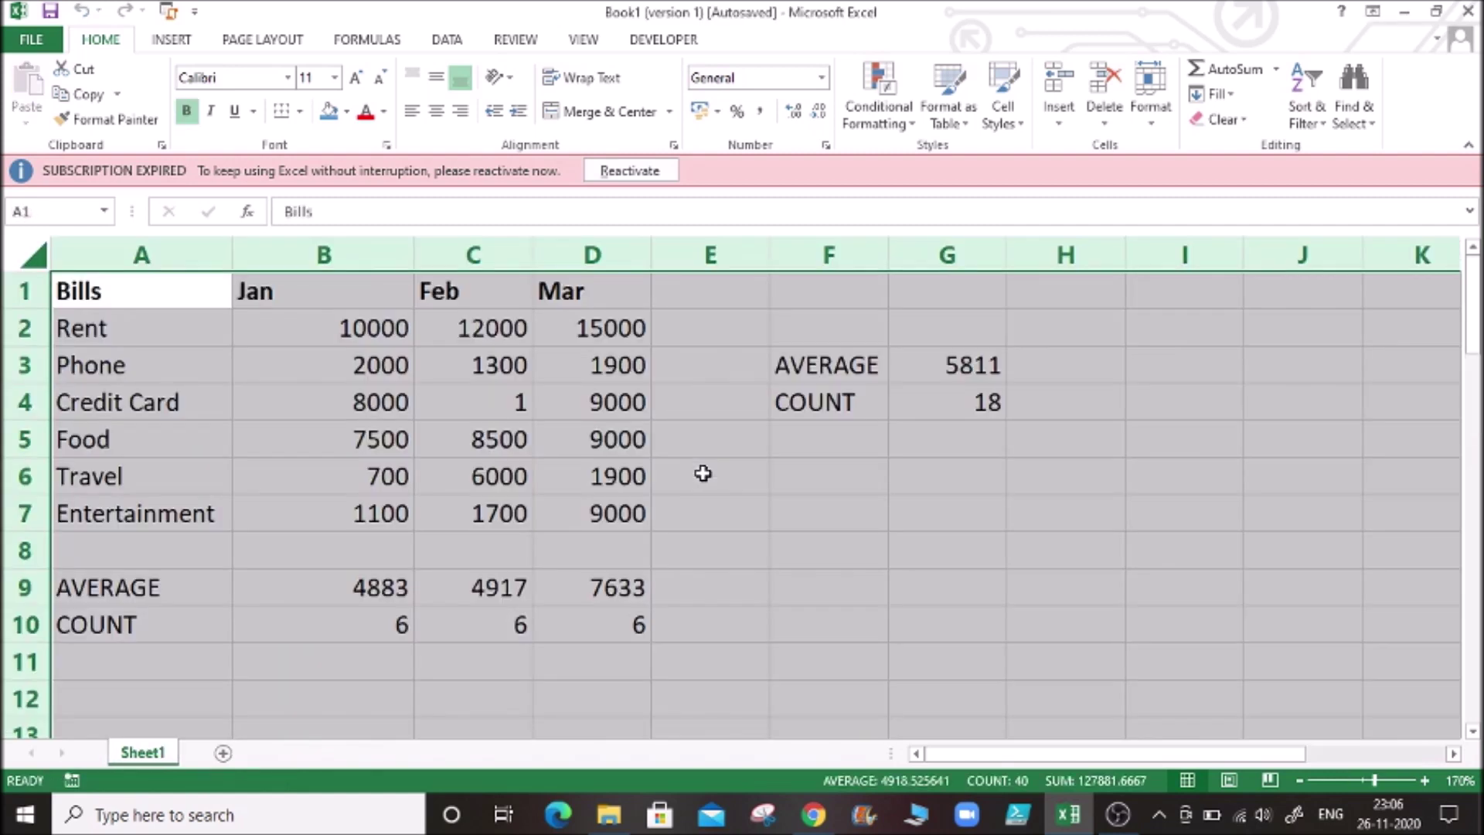
left_click(276, 584)
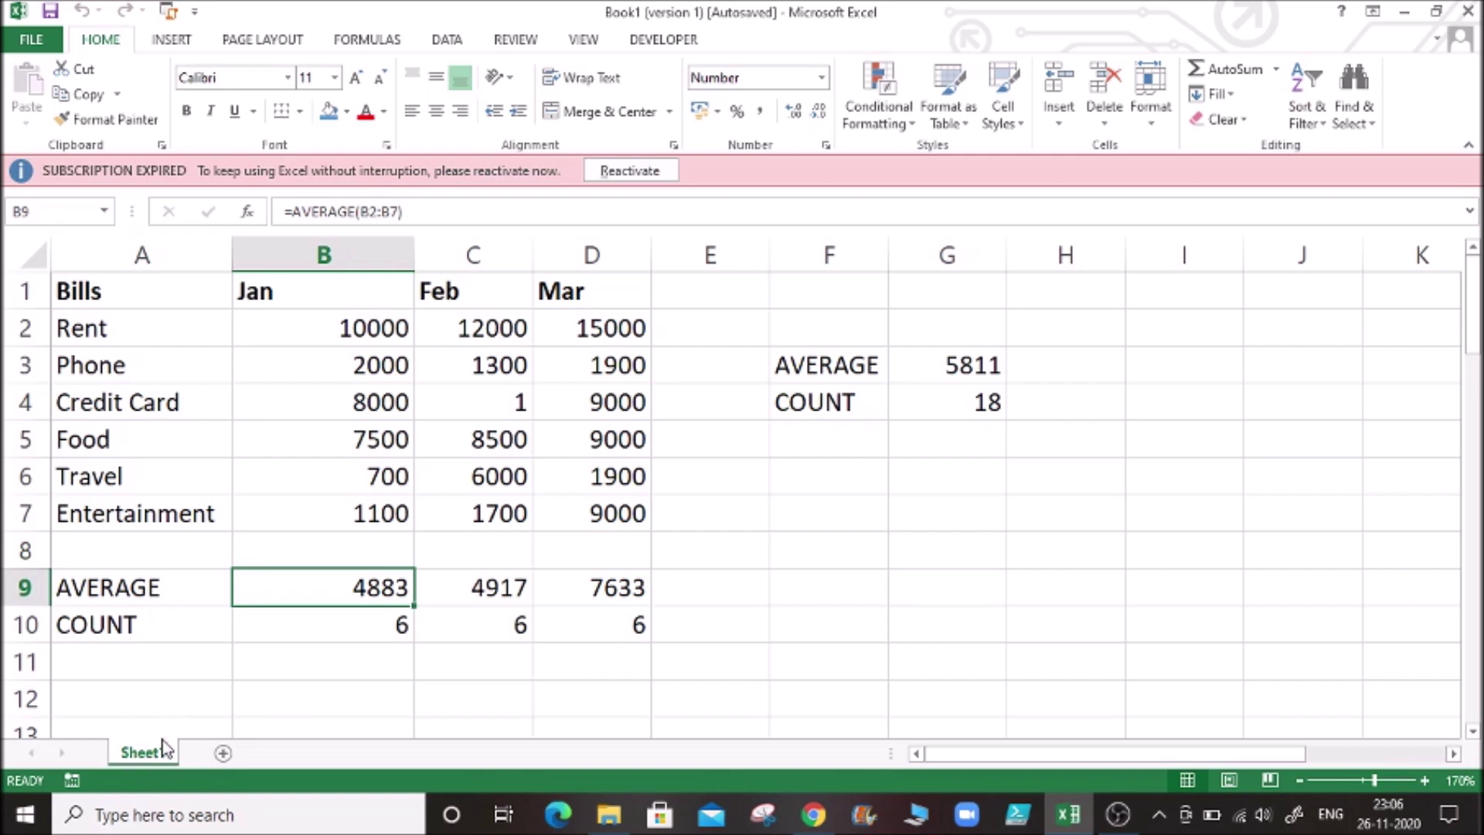
Create a copy of the Sheet1 worksheet at the end of the same workbook
right_click(150, 759)
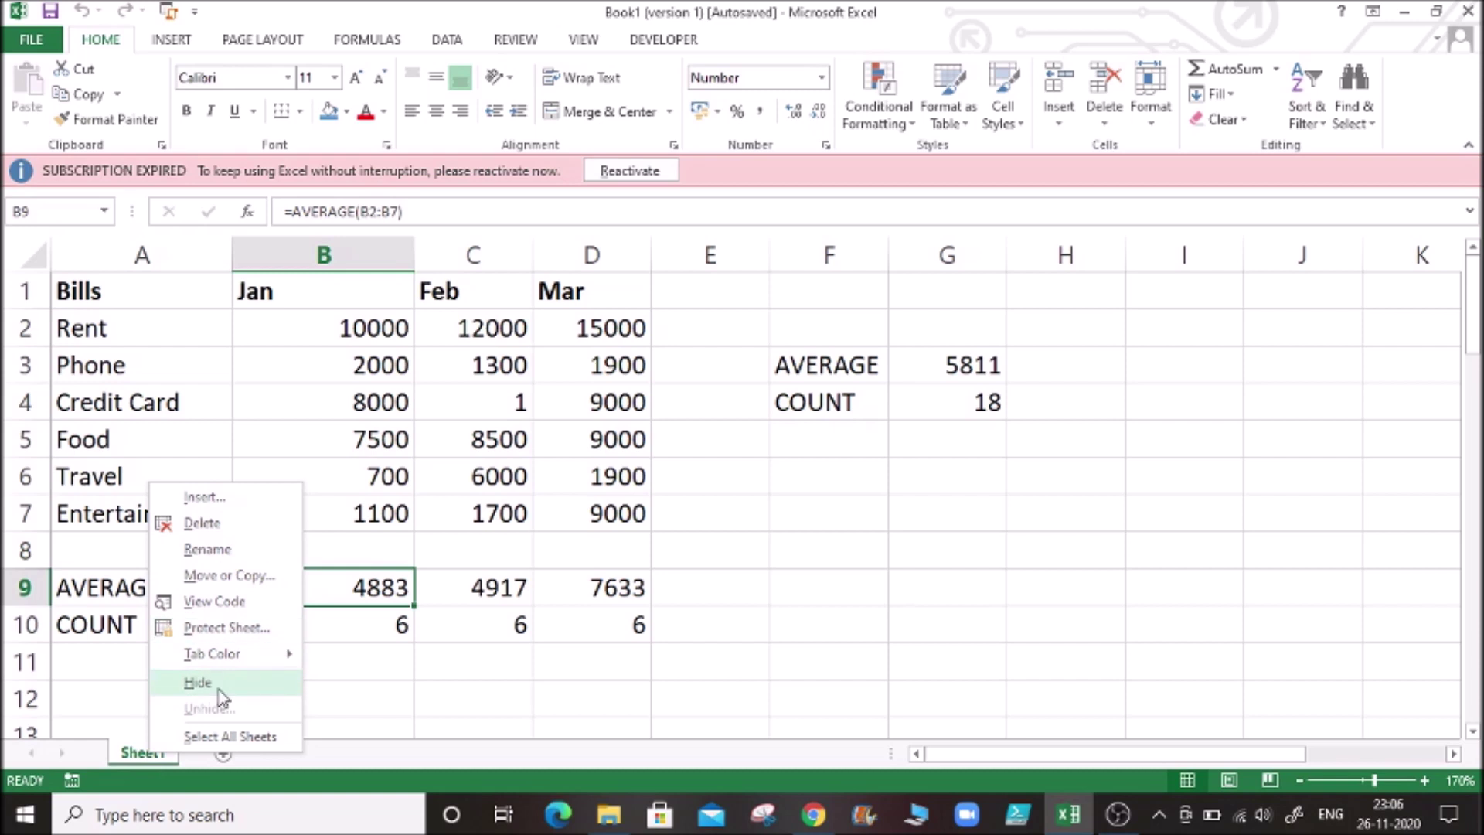
left_click(241, 580)
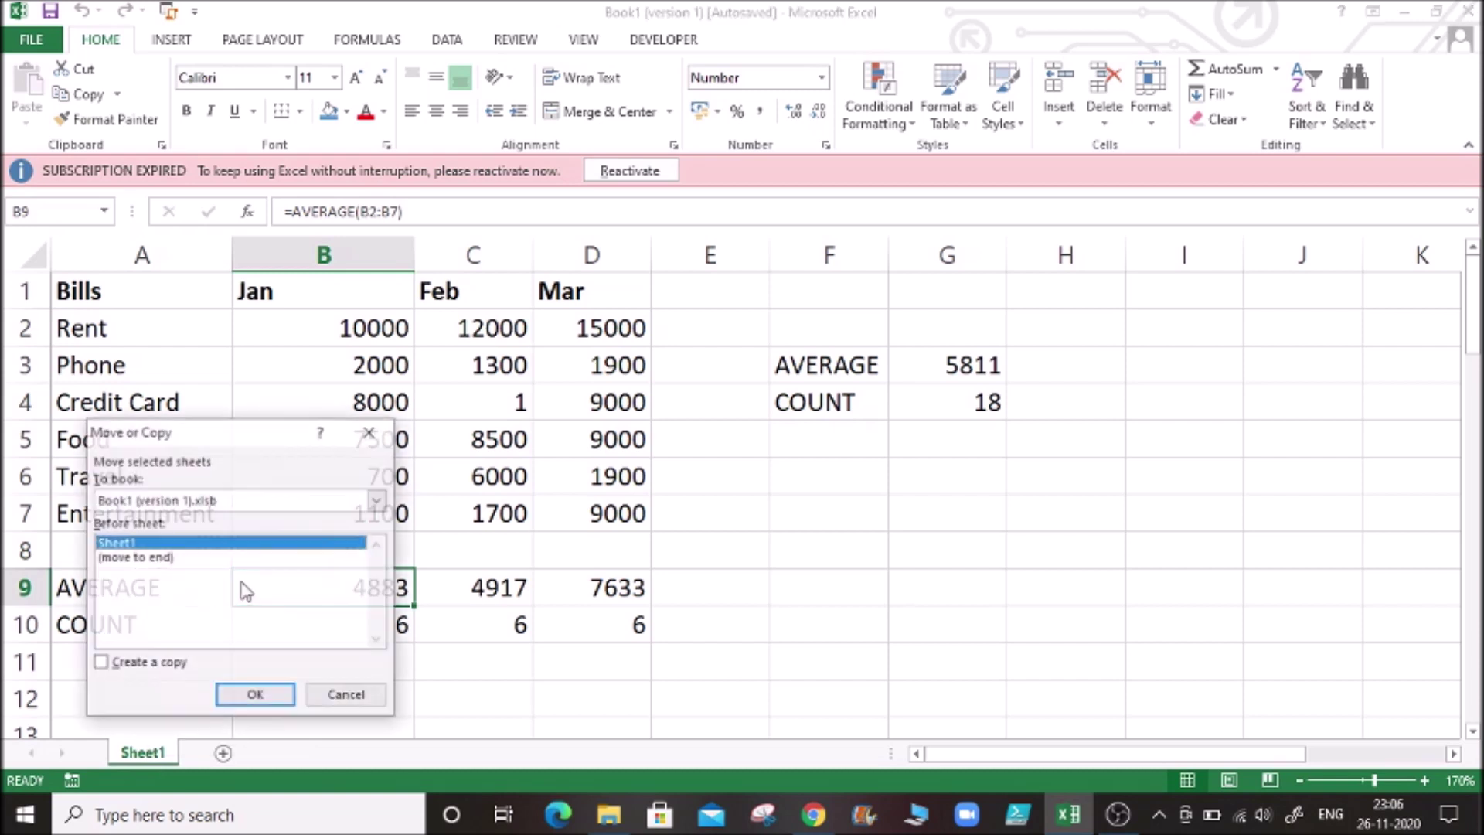
left_click(133, 558)
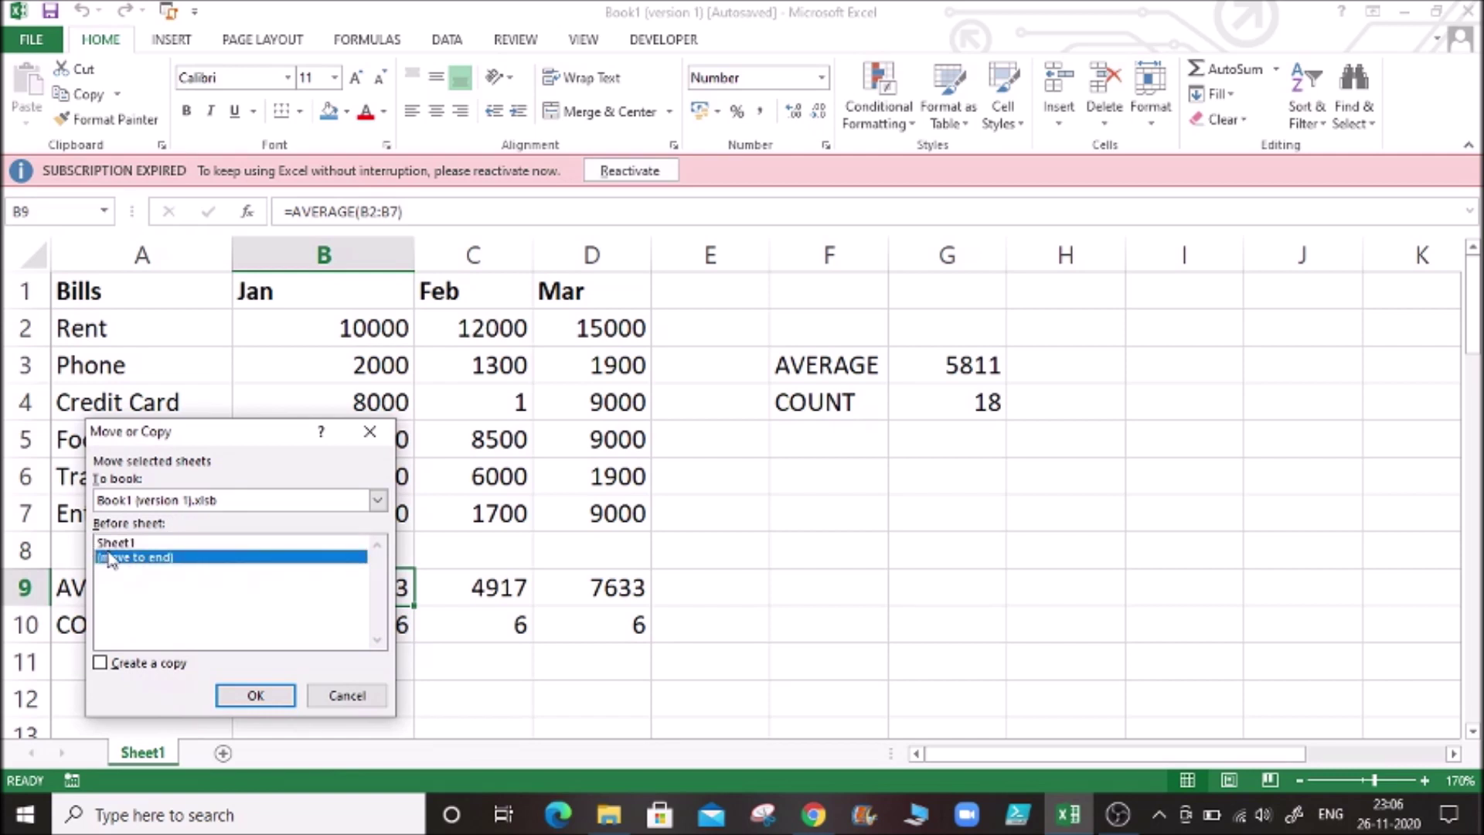
left_click(126, 544)
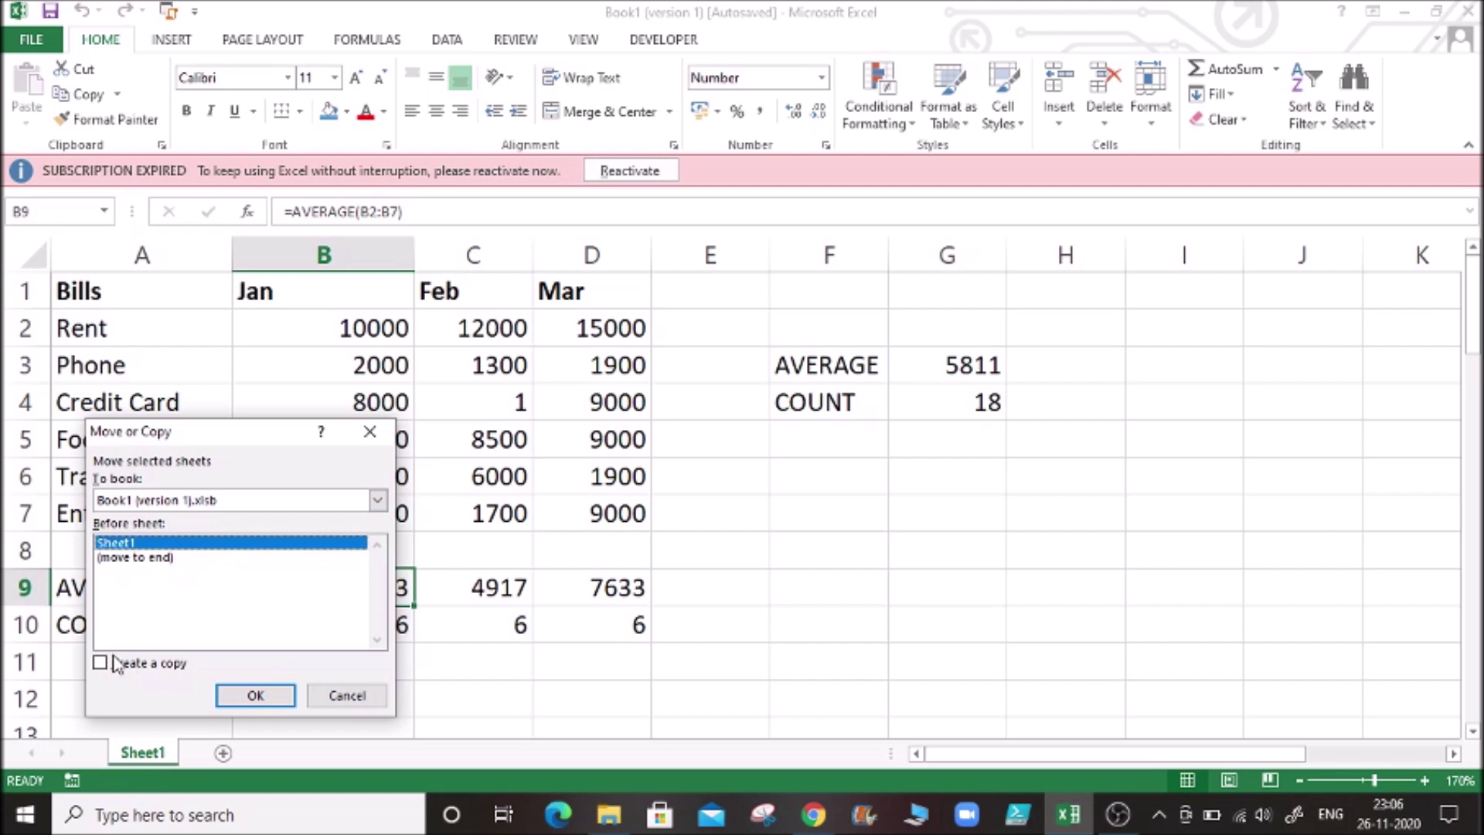
left_click(154, 558)
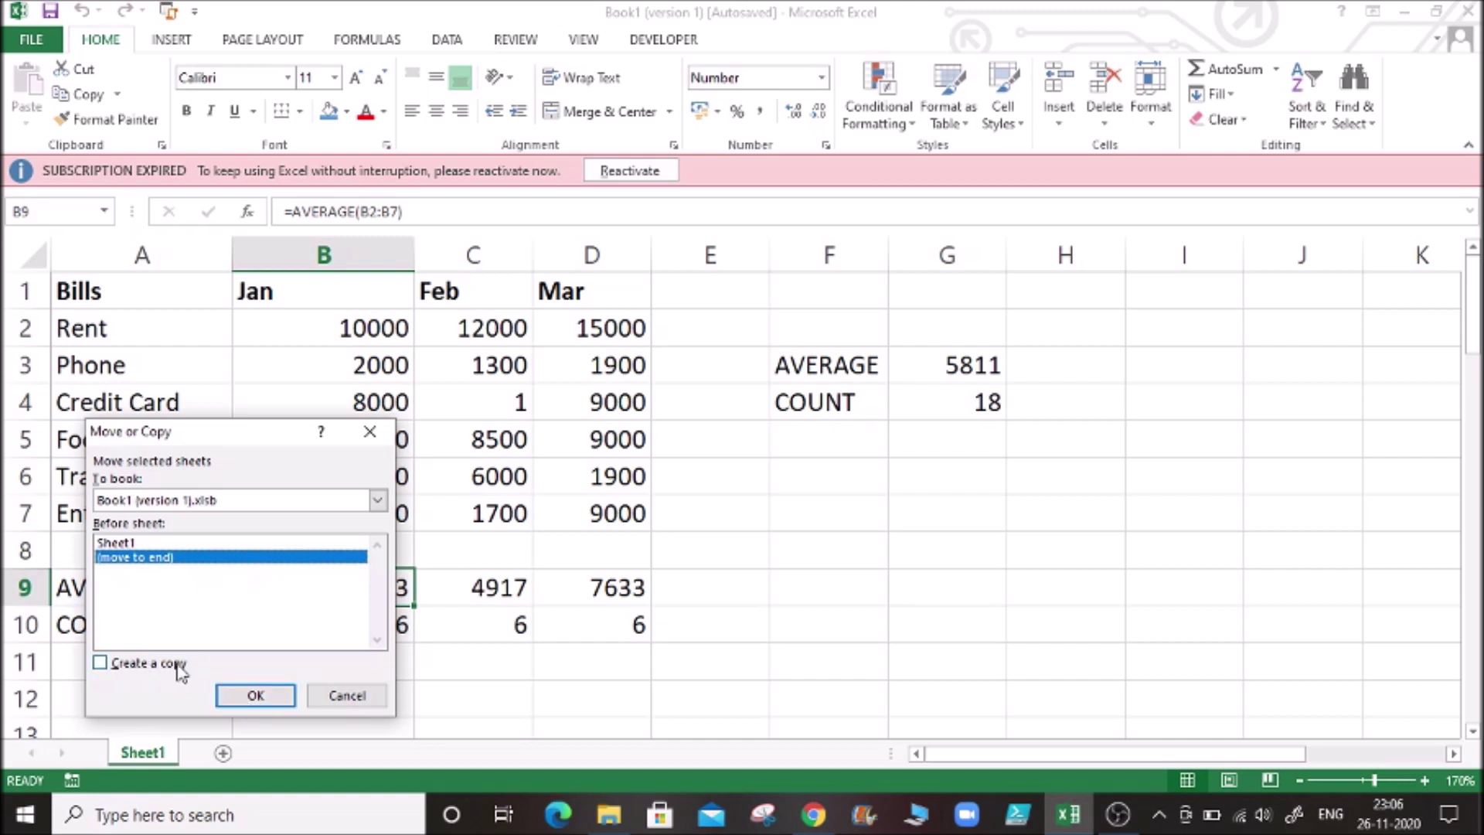
left_click(177, 668)
left_click(254, 698)
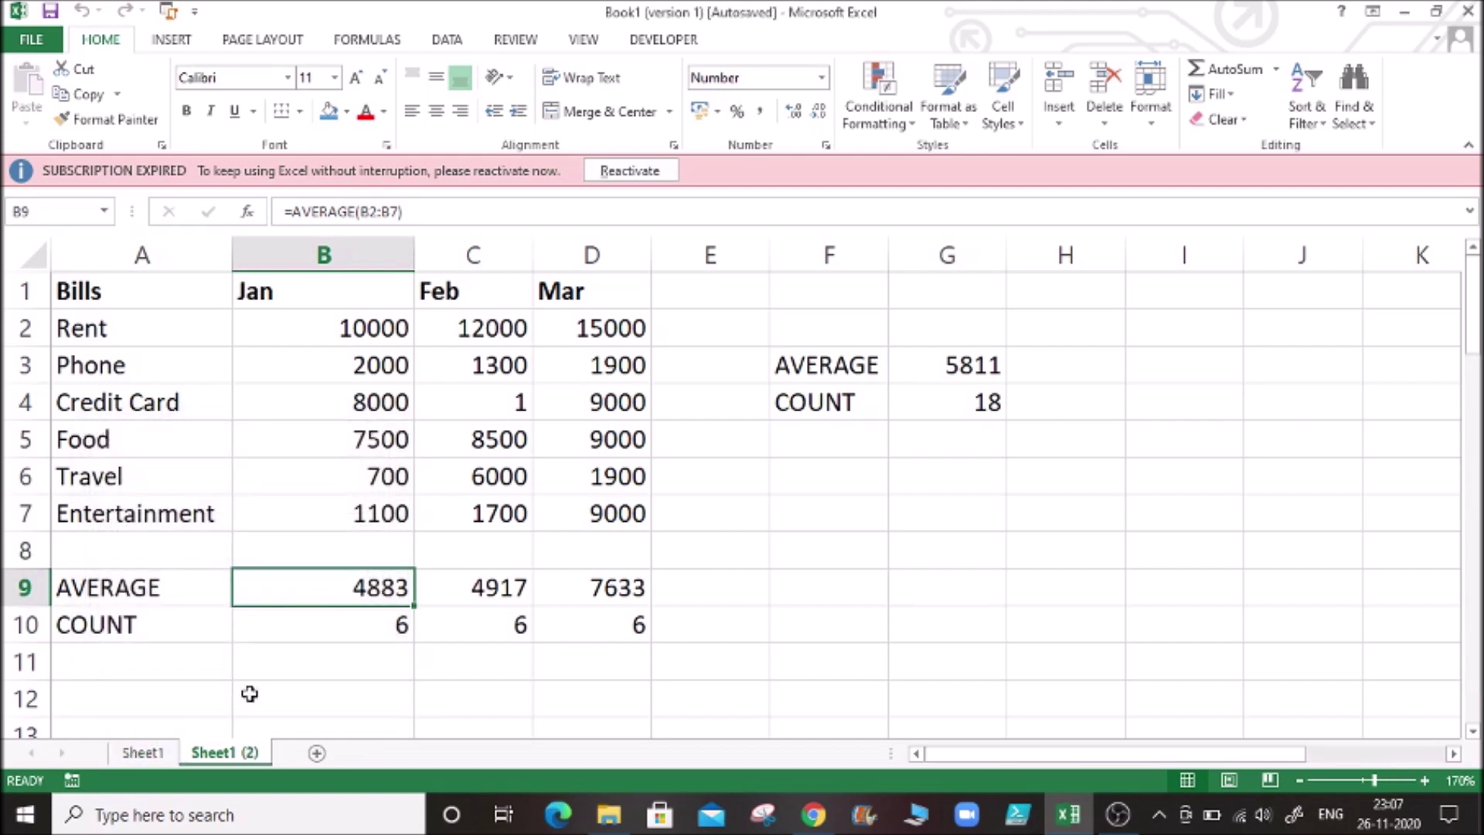
Compare Sheet1 with its copy by switching between the two sheets, ending on the copy
left_click(361, 348)
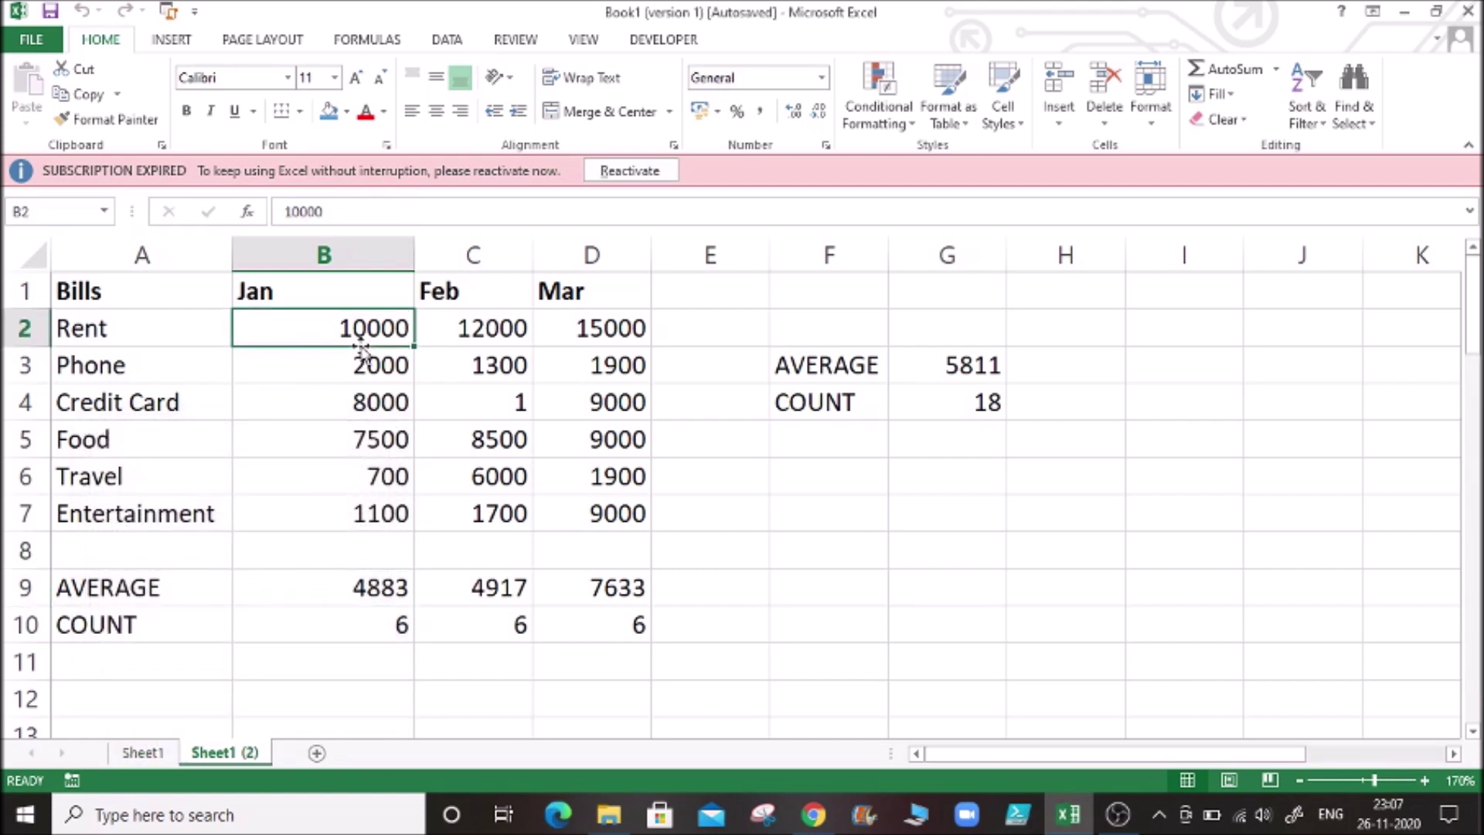
left_click(142, 754)
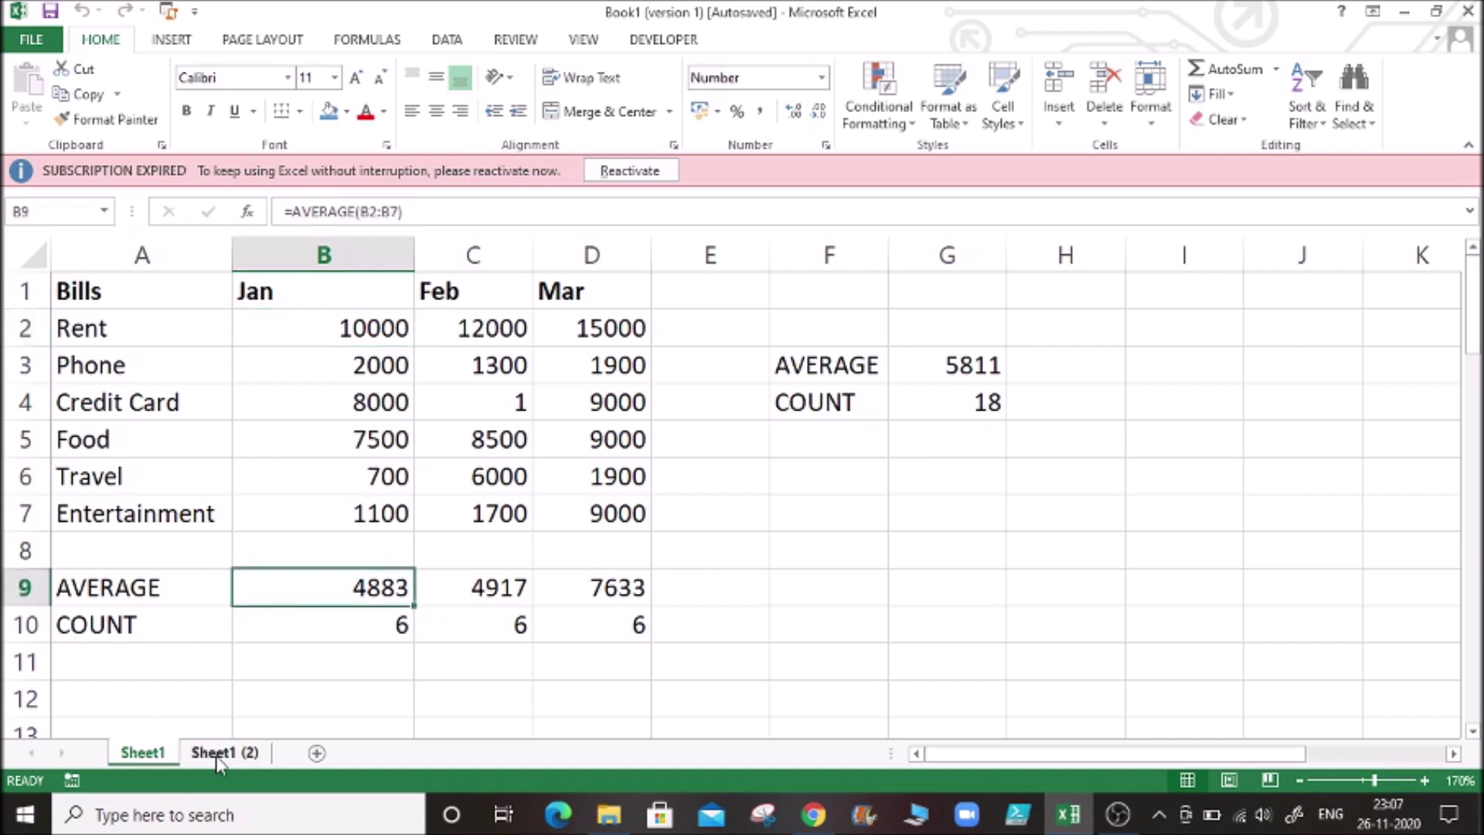
left_click(218, 754)
left_click(142, 754)
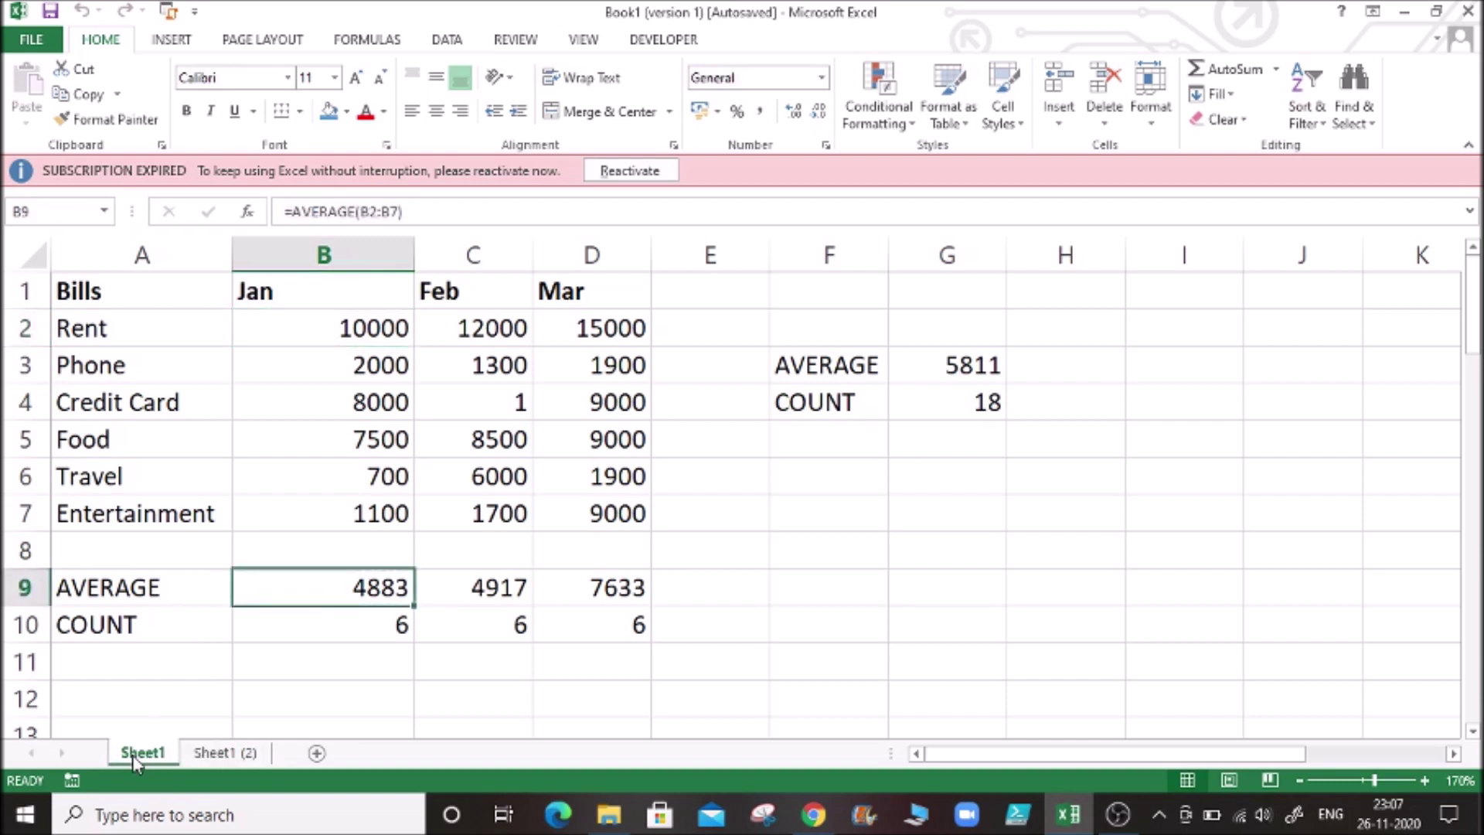
left_click(217, 754)
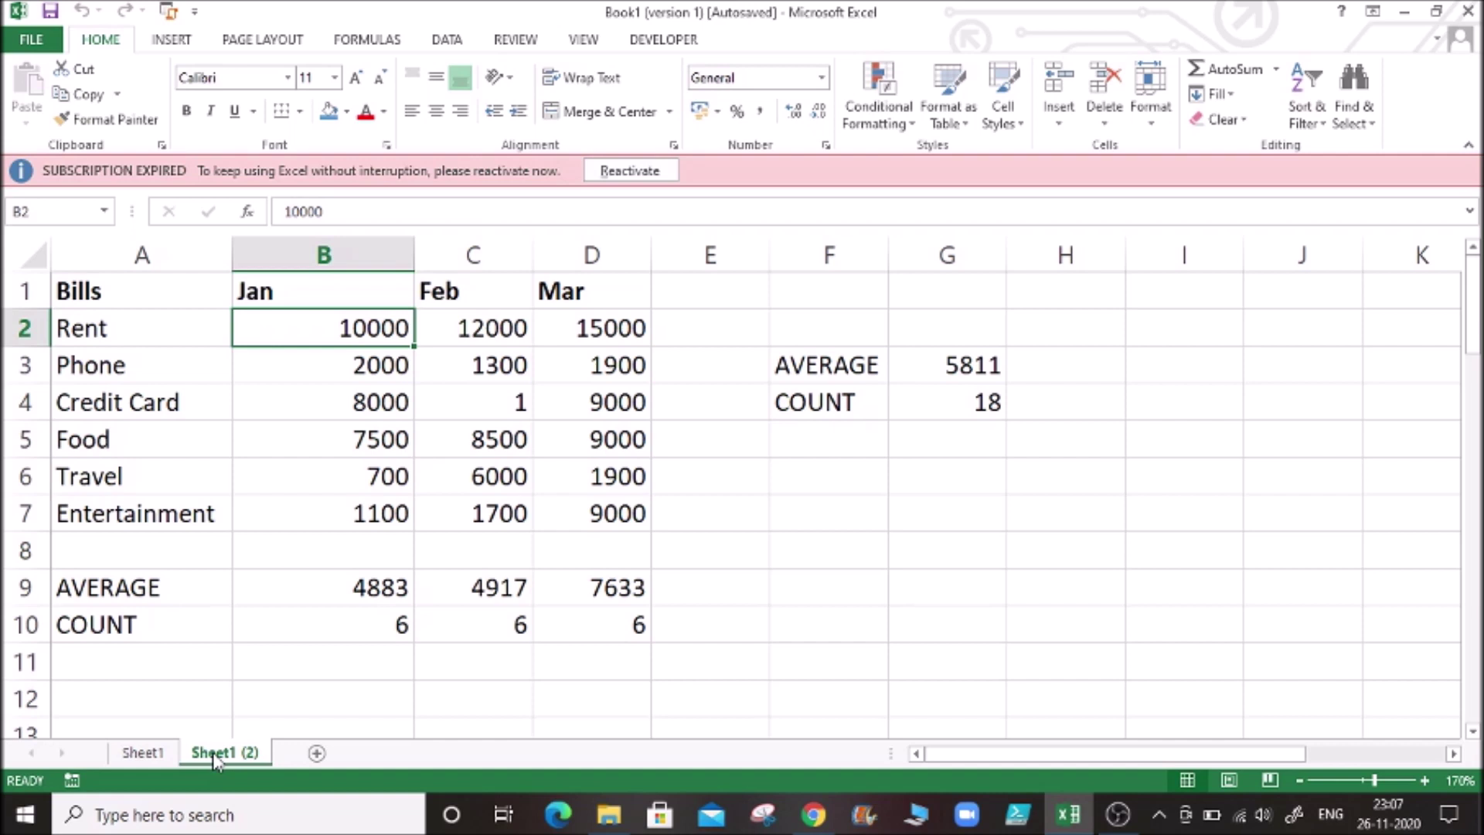
Copy the Sheet1 (2) worksheet into a new workbook, and switch to the original workbook and back to the new one
right_click(212, 753)
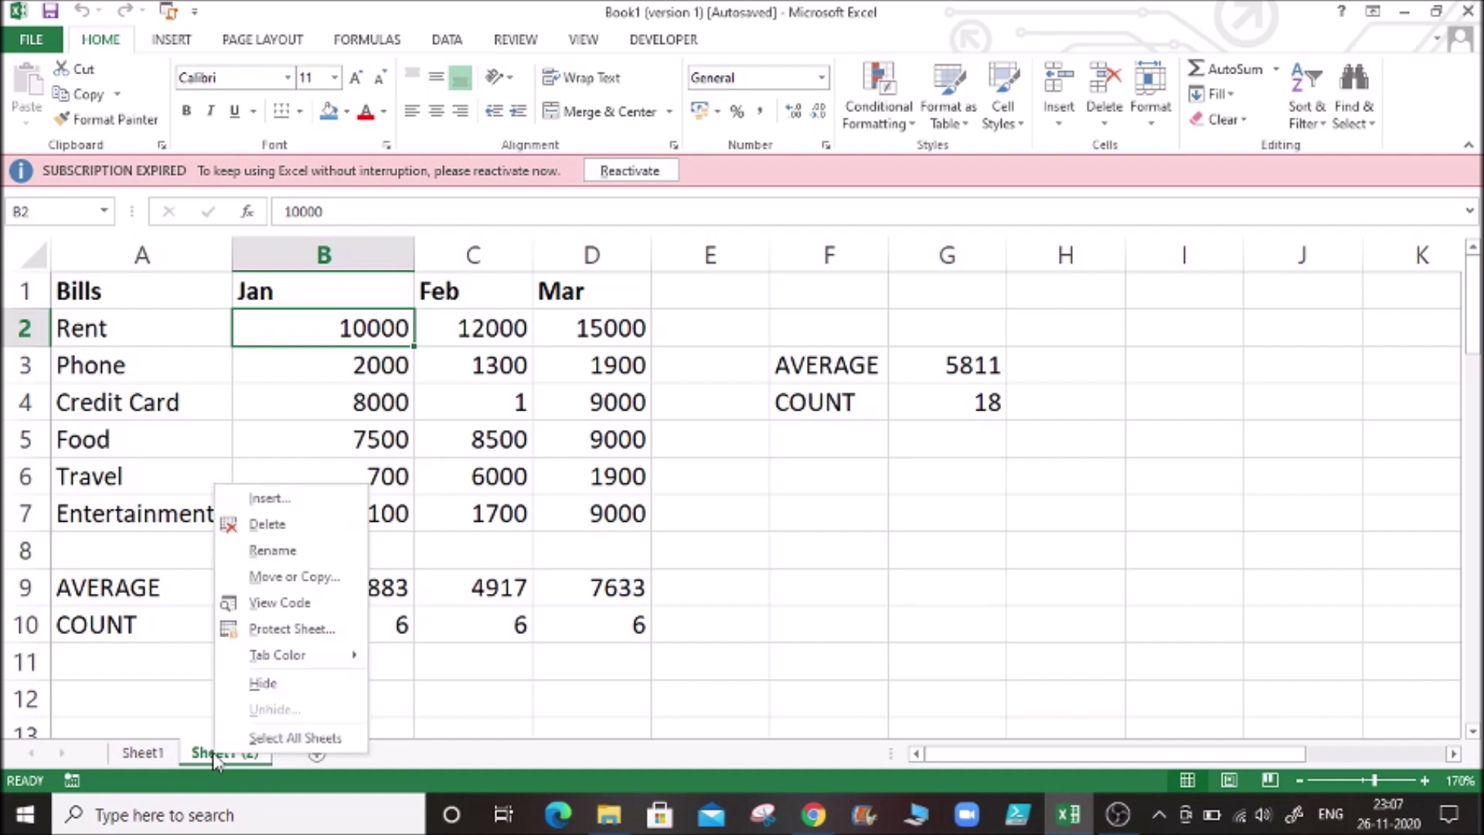
left_click(310, 580)
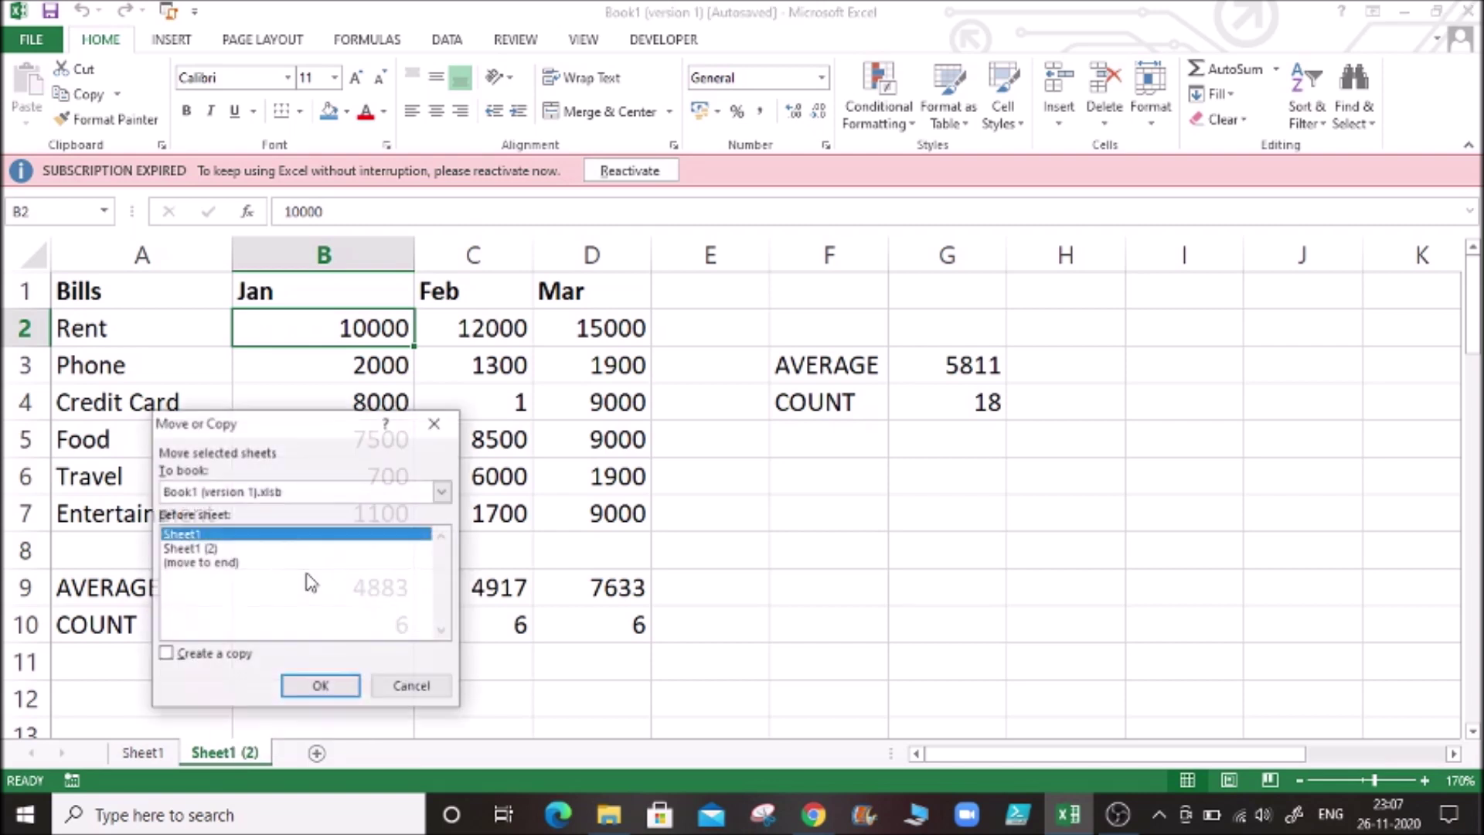
left_click(269, 495)
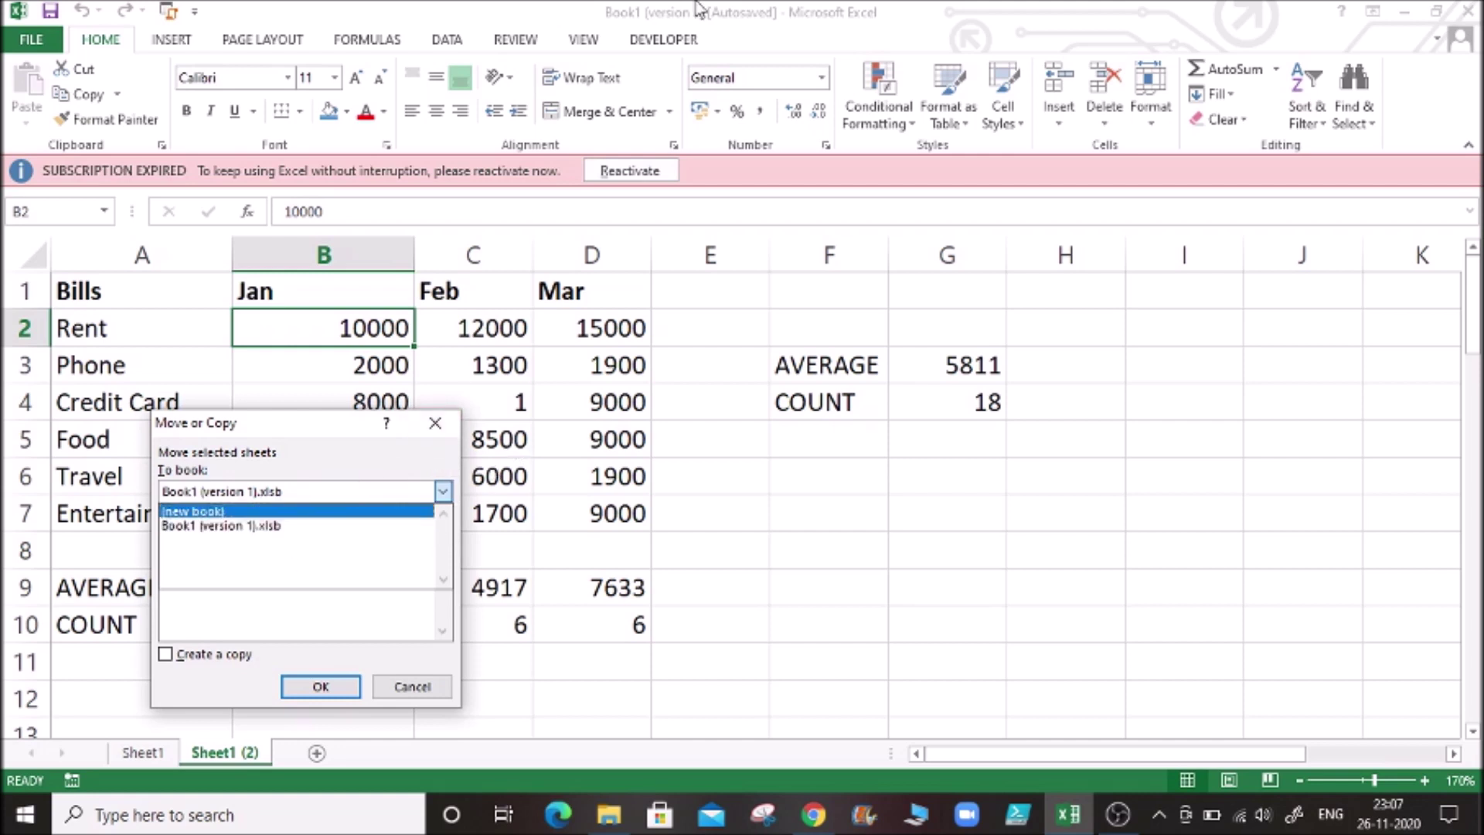
left_click(209, 513)
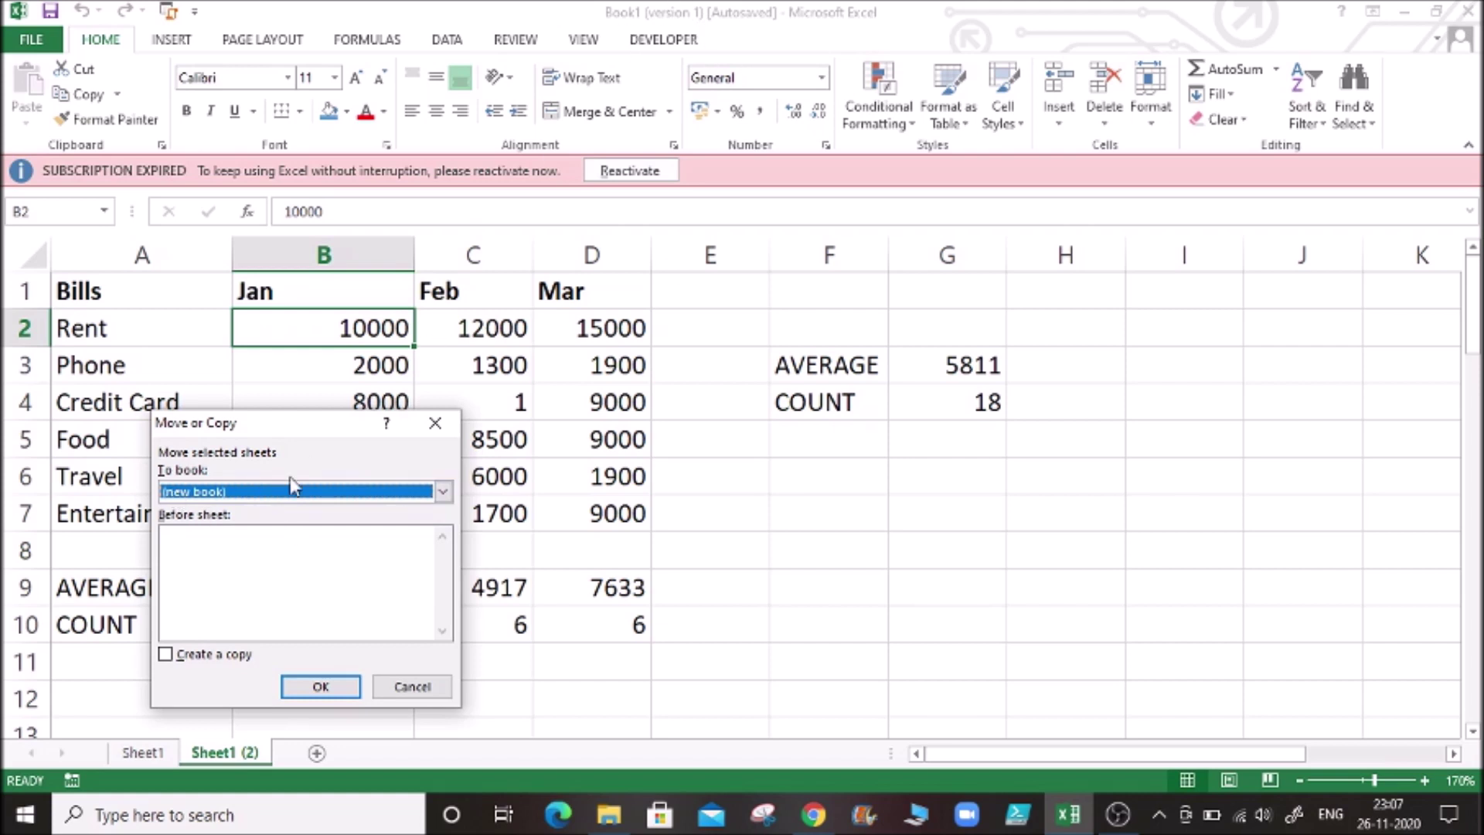
left_click(199, 657)
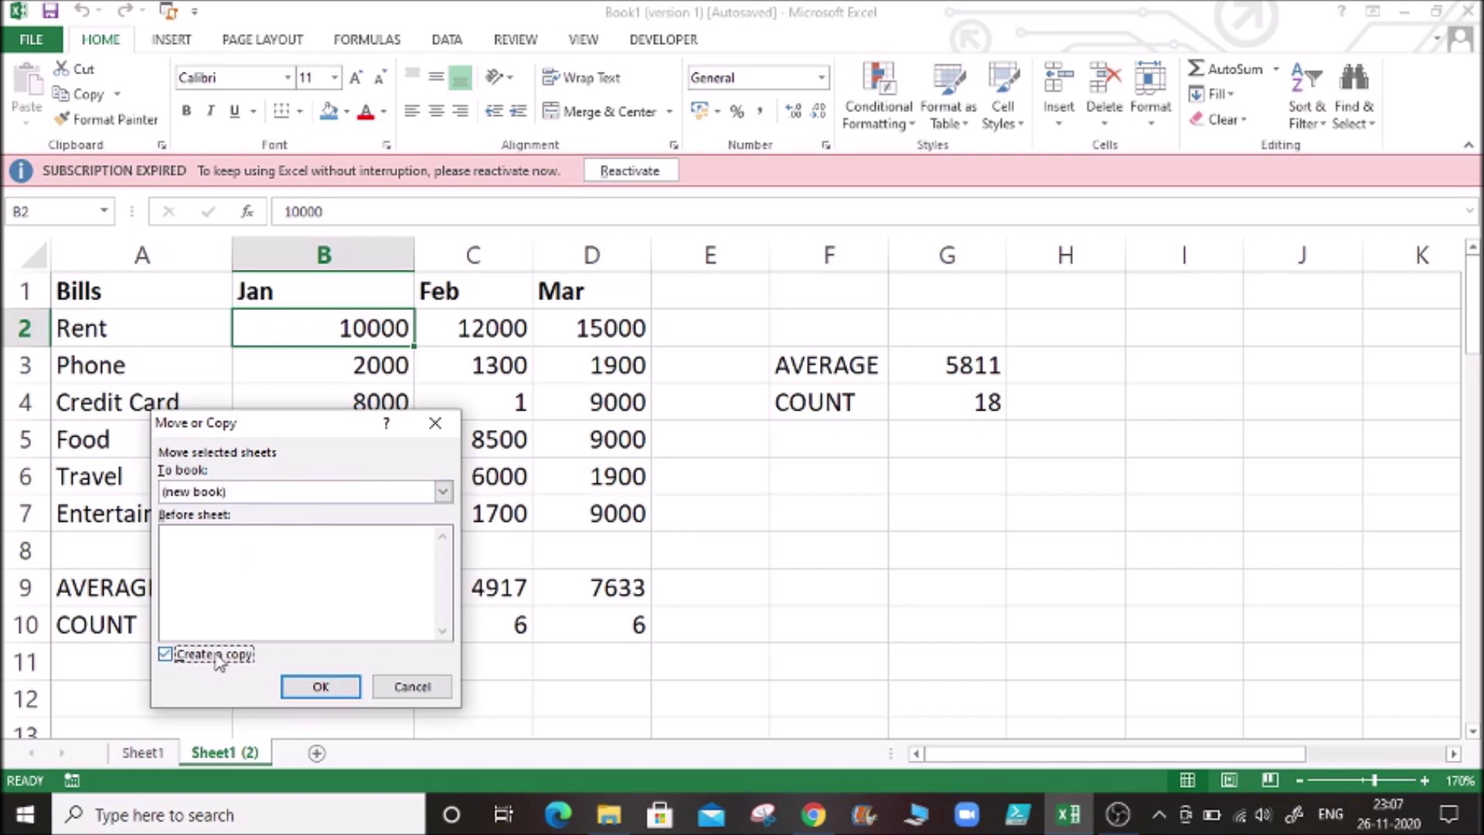
left_click(300, 686)
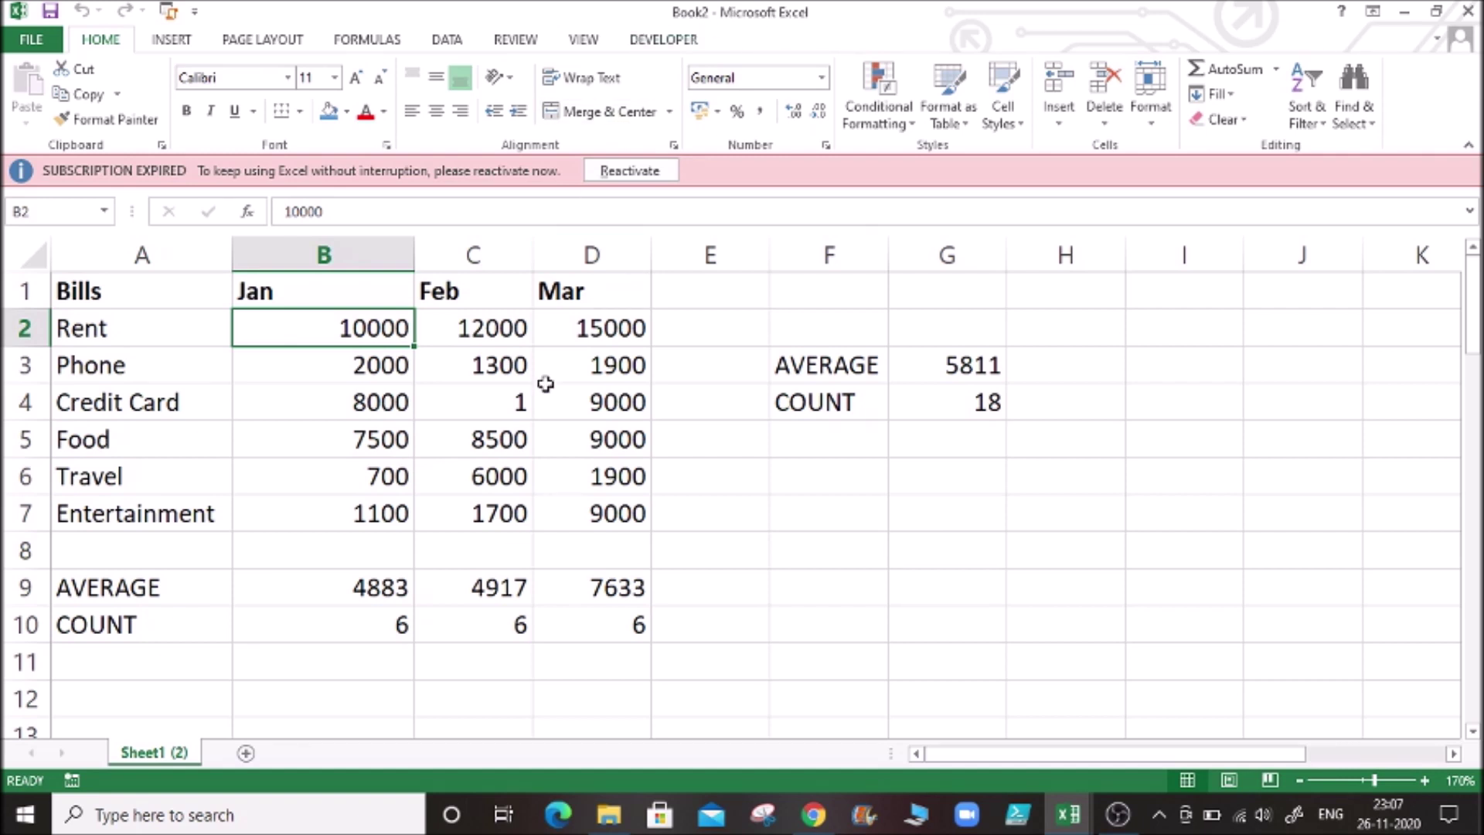
key("alt+Tab")
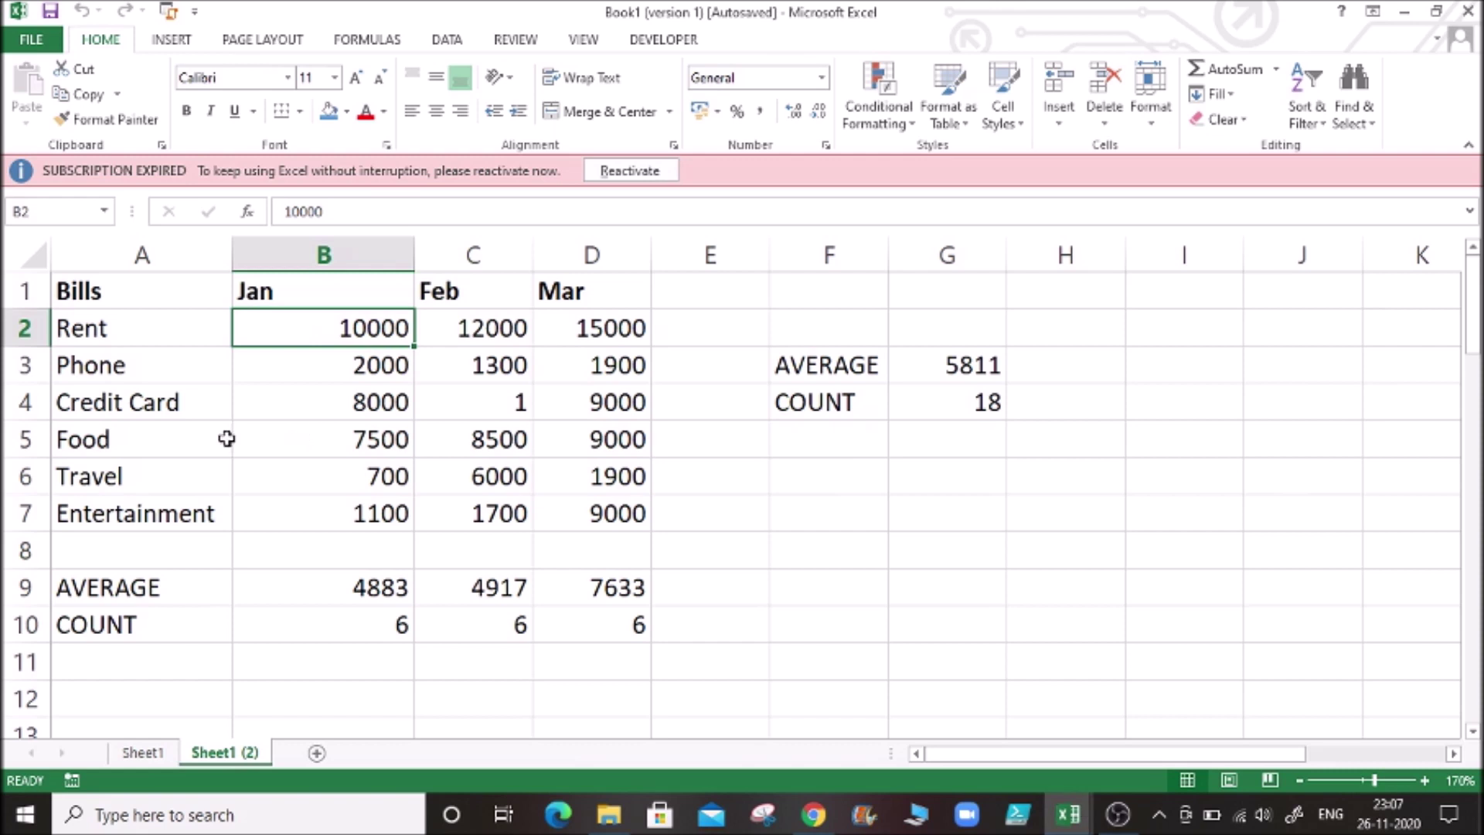
key("alt+Tab")
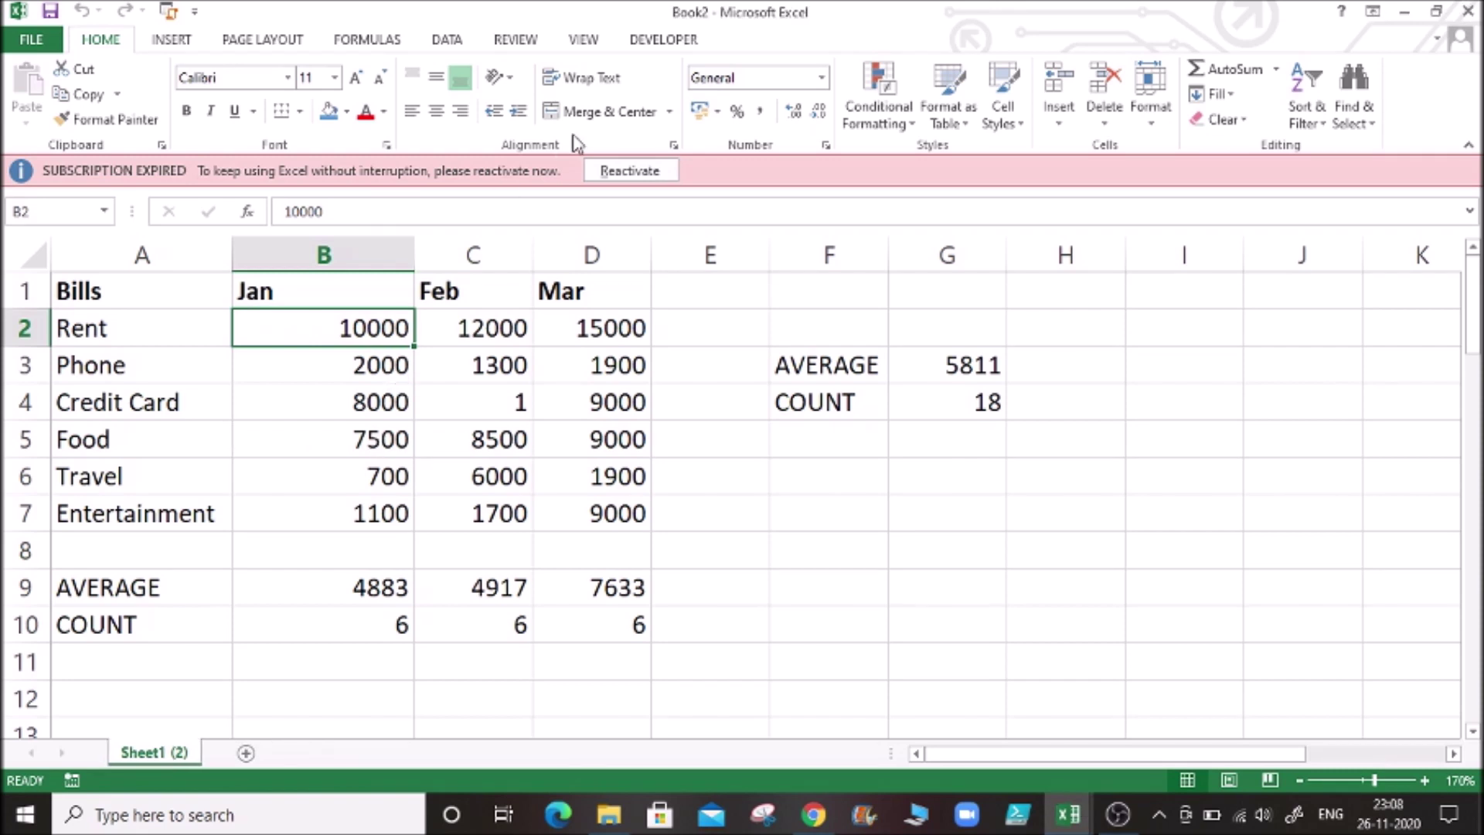